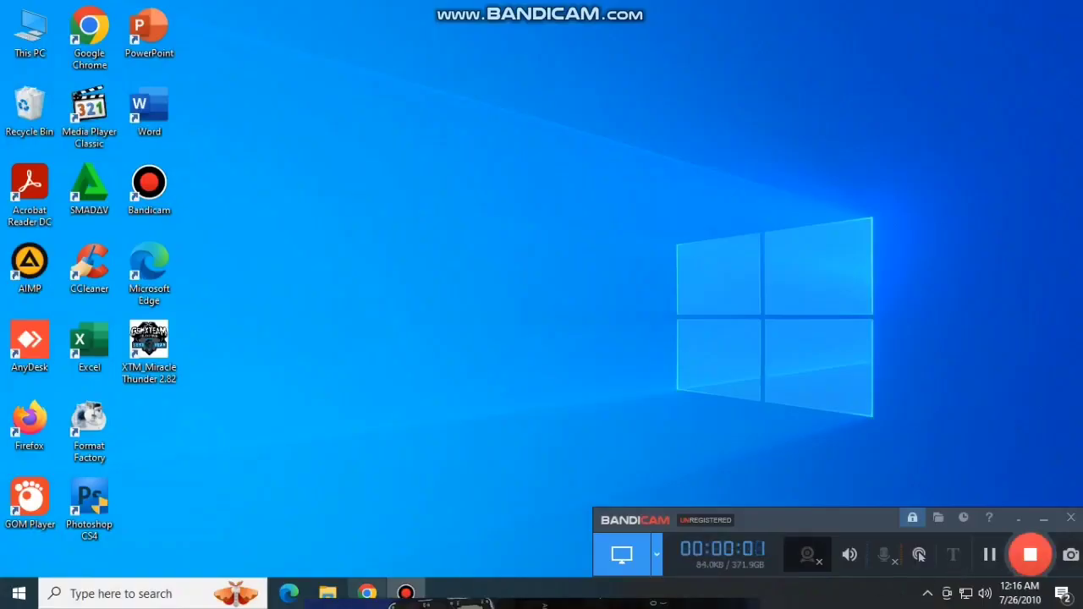
# Examine the files in the VIVO Y71 folder on drive D:, including the contents of the Firehose Vivo Y71 PD1731F folder
pyautogui.click(330, 593)
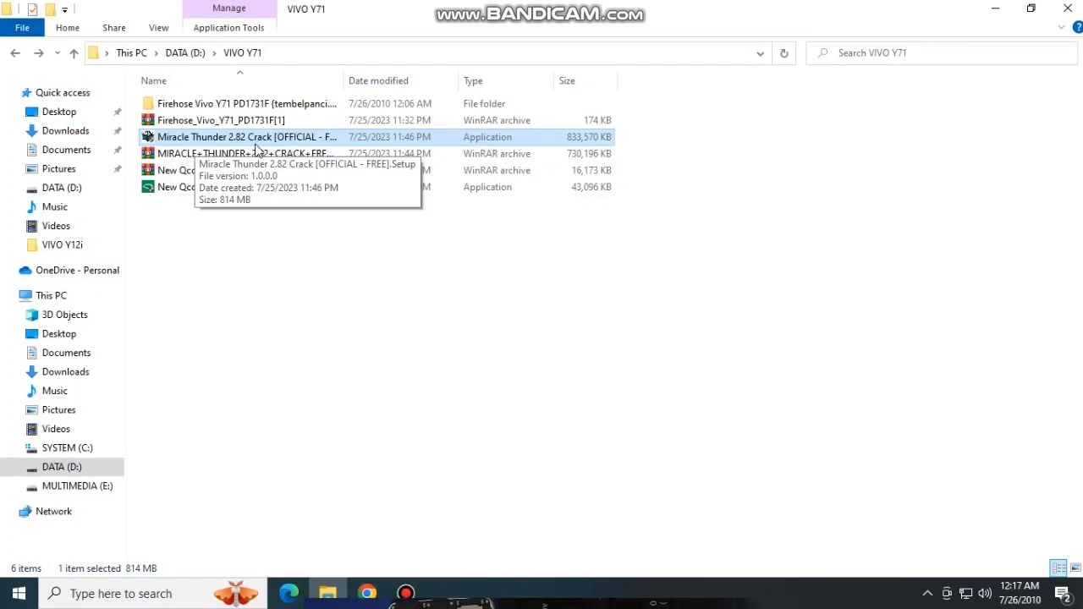
pyautogui.doubleClick(216, 110)
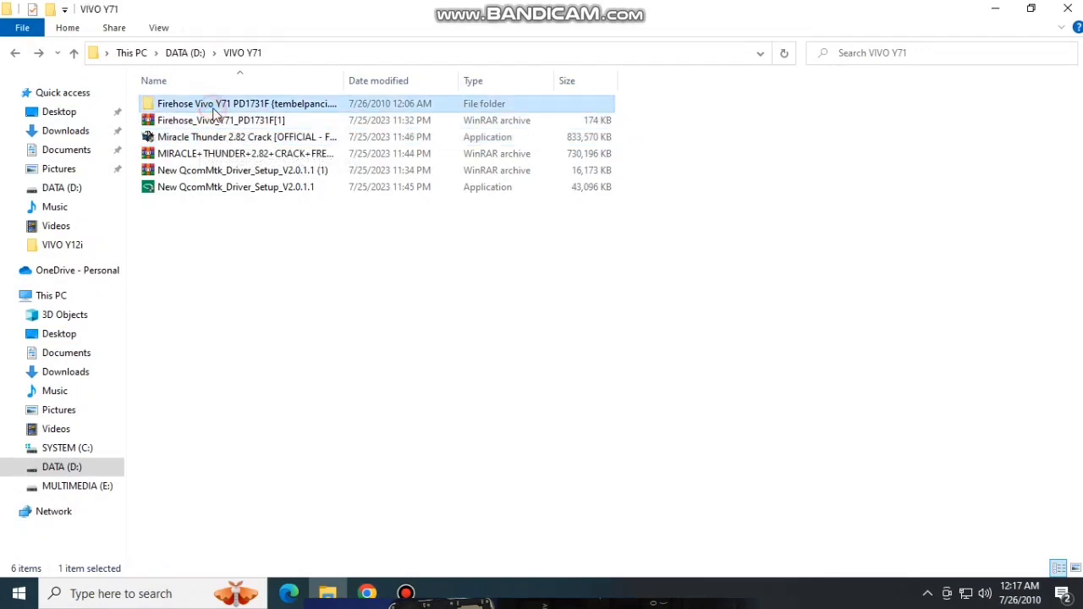
pyautogui.click(216, 112)
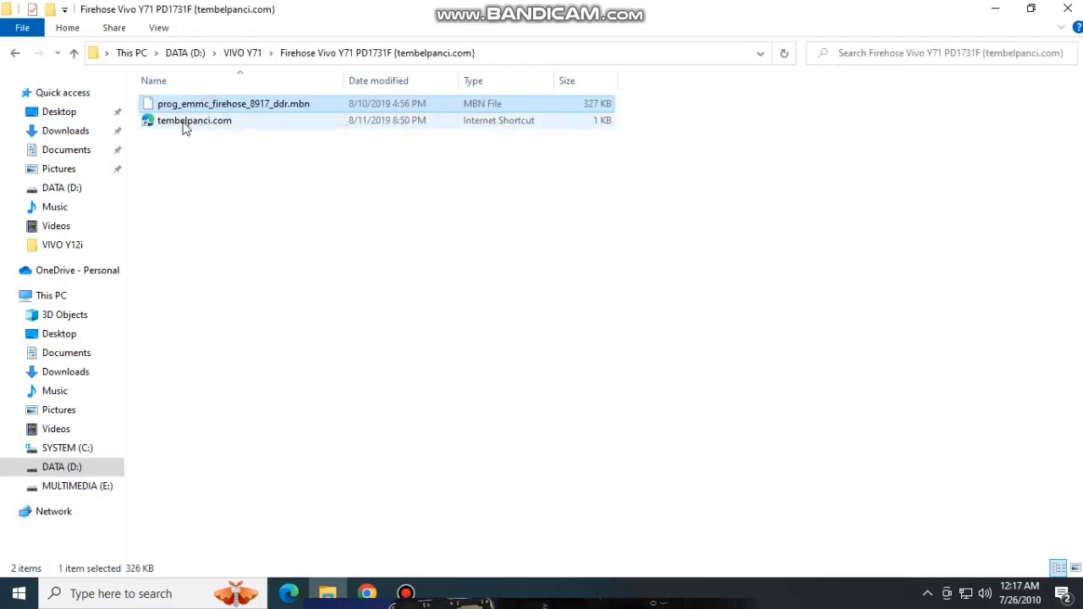
pyautogui.click(13, 55)
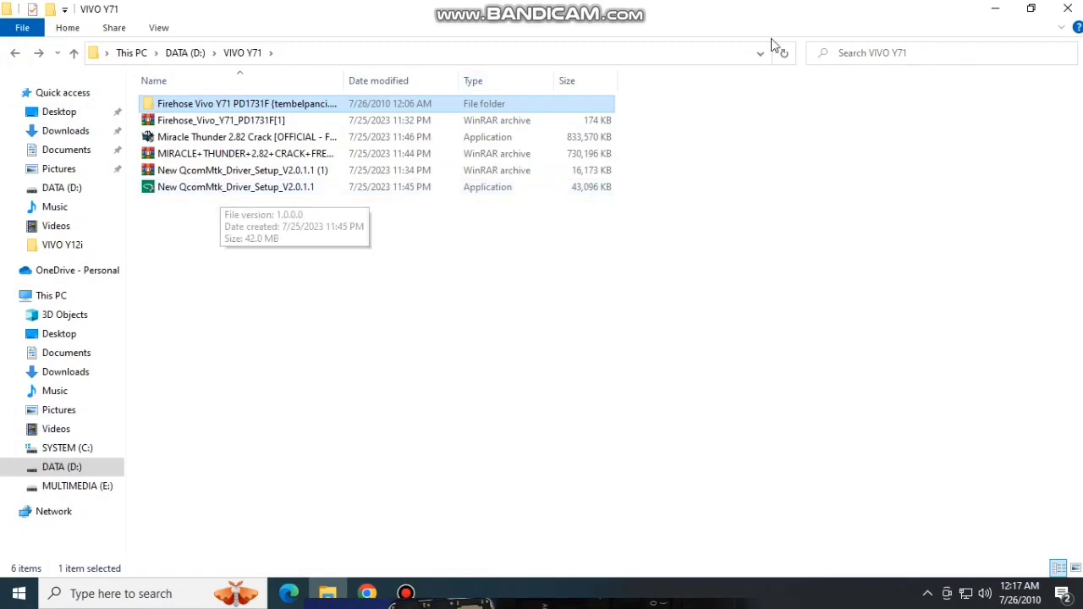
pyautogui.click(995, 10)
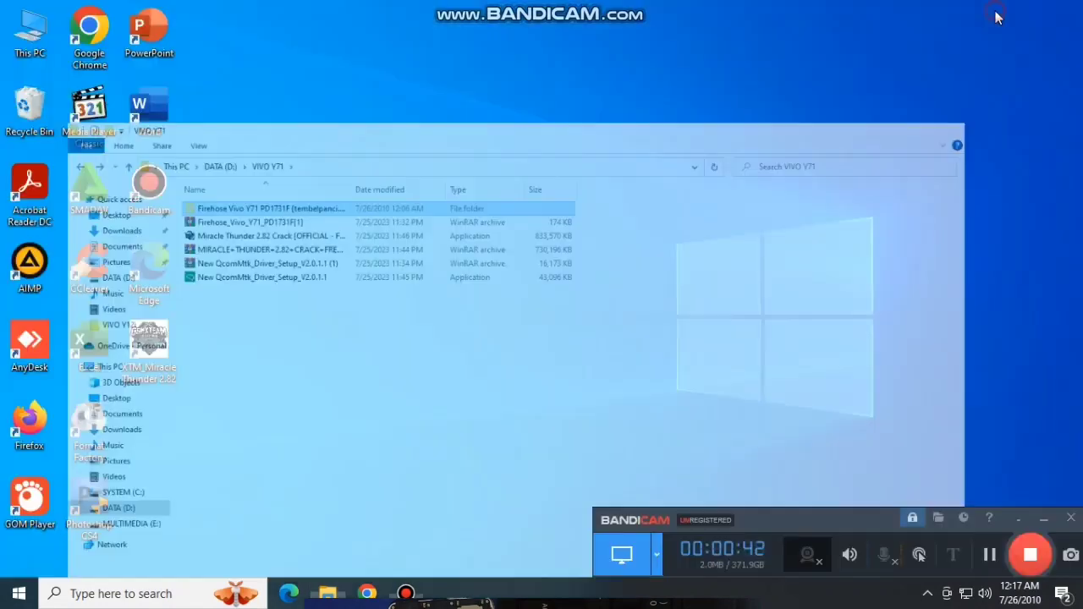
pyautogui.rightClick(423, 161)
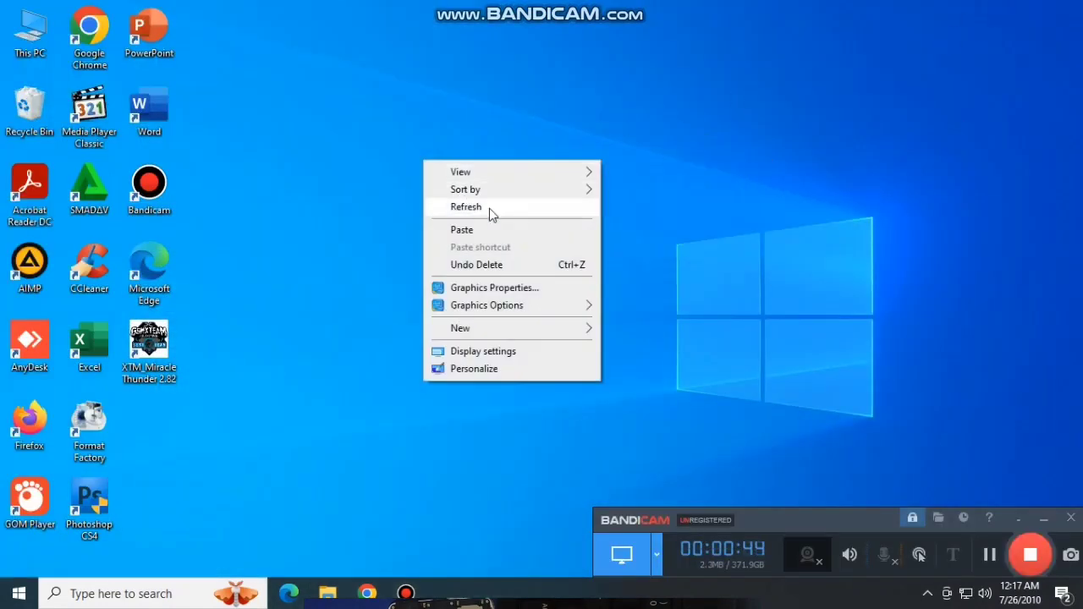
pyautogui.click(488, 208)
pyautogui.rightClick(419, 177)
pyautogui.click(462, 226)
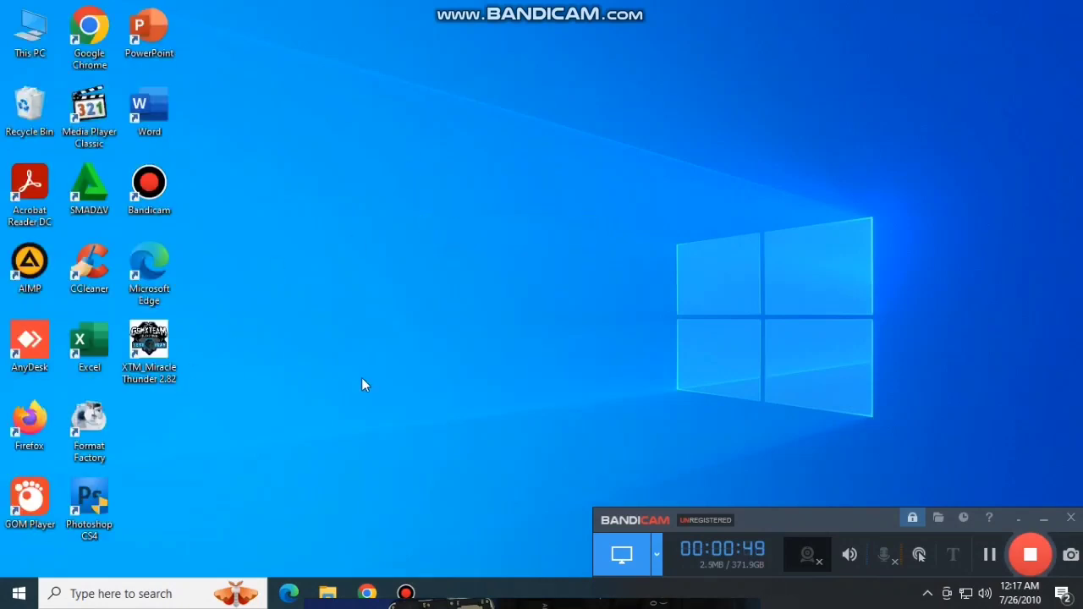
# Set the Windows date manually with the year 2010, keeping July 26, and close the date and time settings
pyautogui.rightClick(1027, 592)
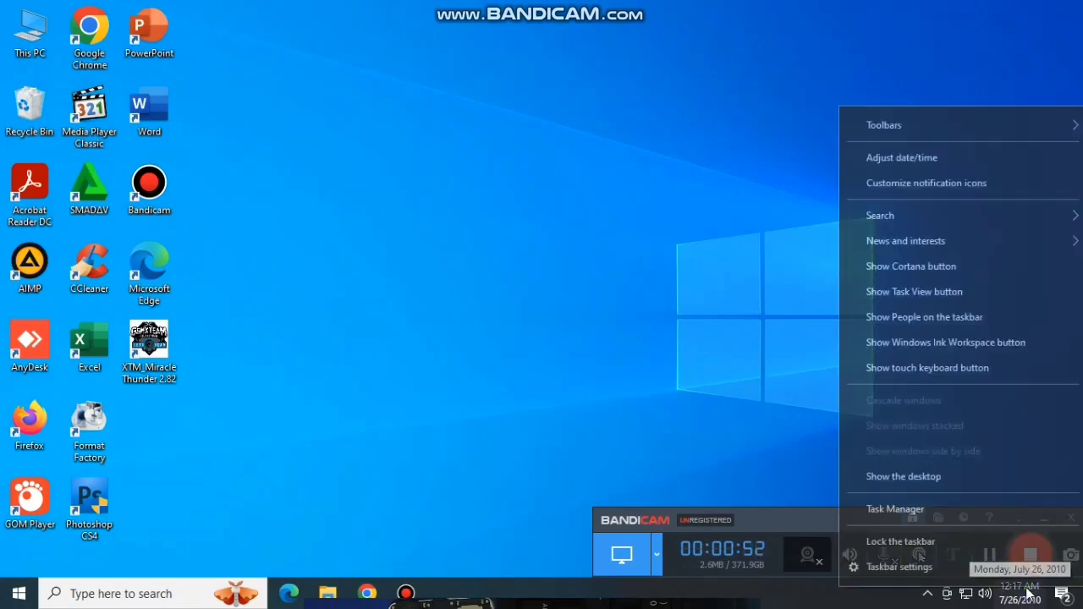
pyautogui.click(882, 161)
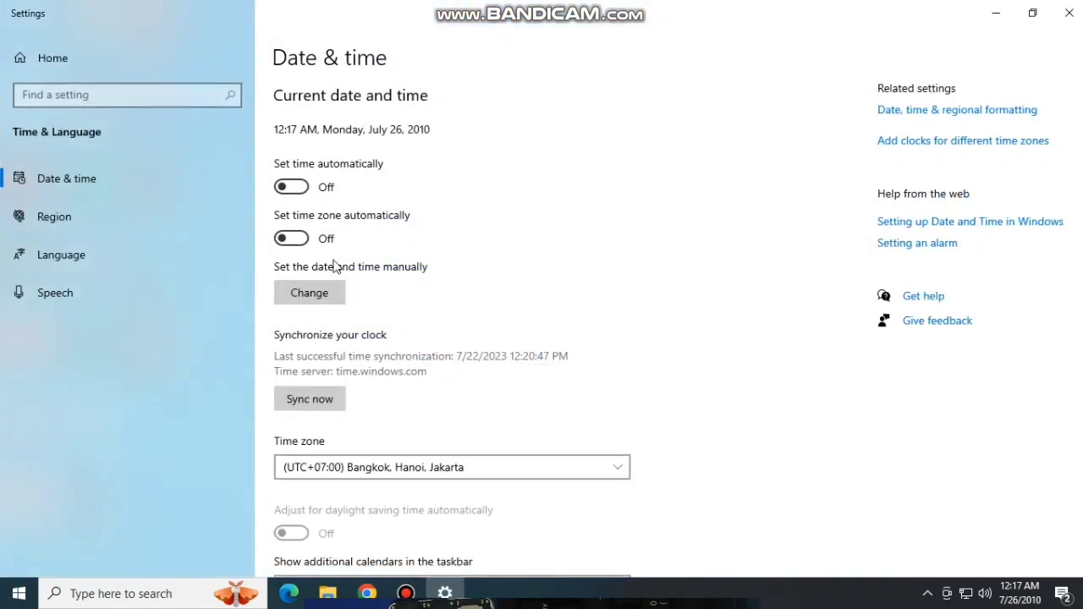
pyautogui.click(324, 300)
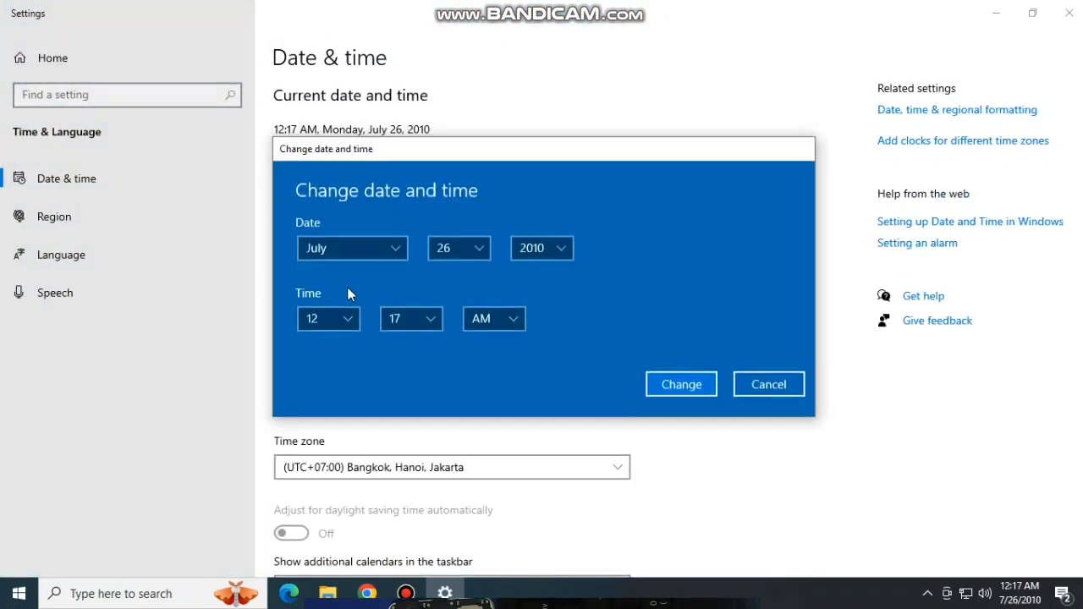
pyautogui.click(556, 250)
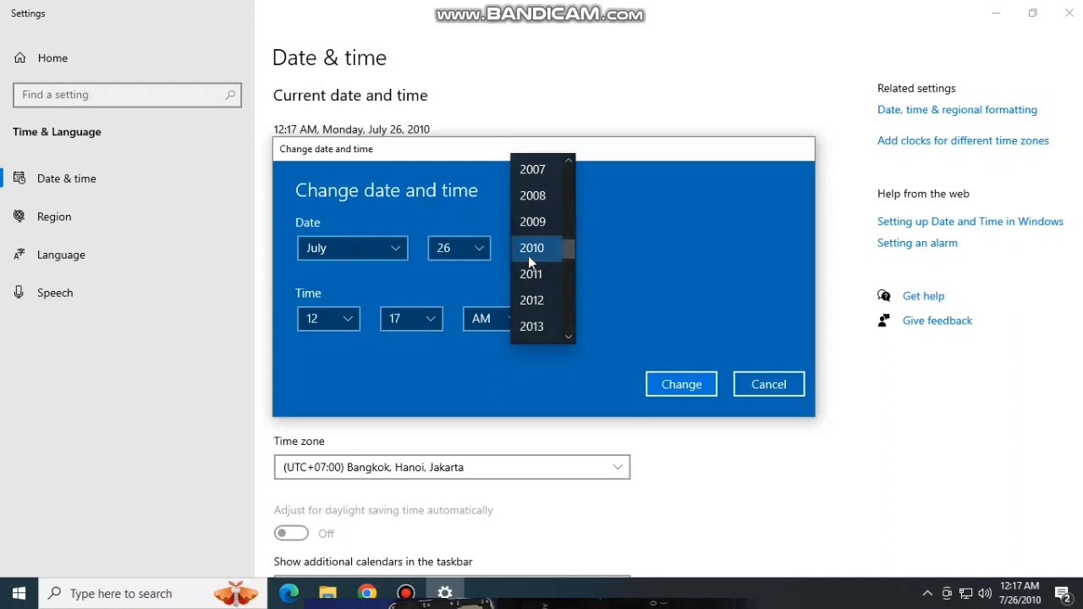
pyautogui.click(541, 256)
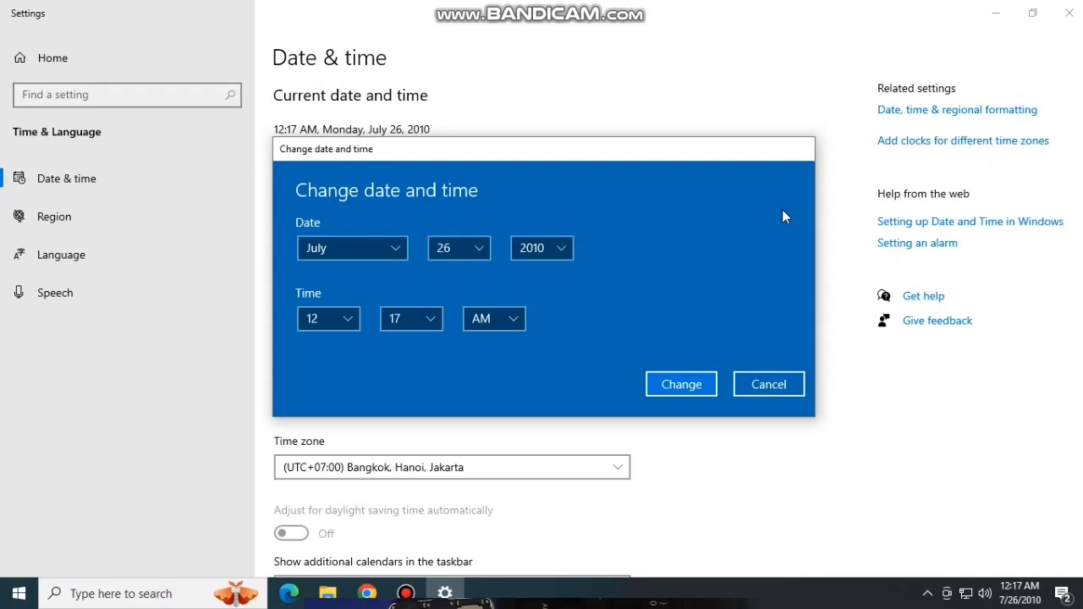
pyautogui.click(701, 391)
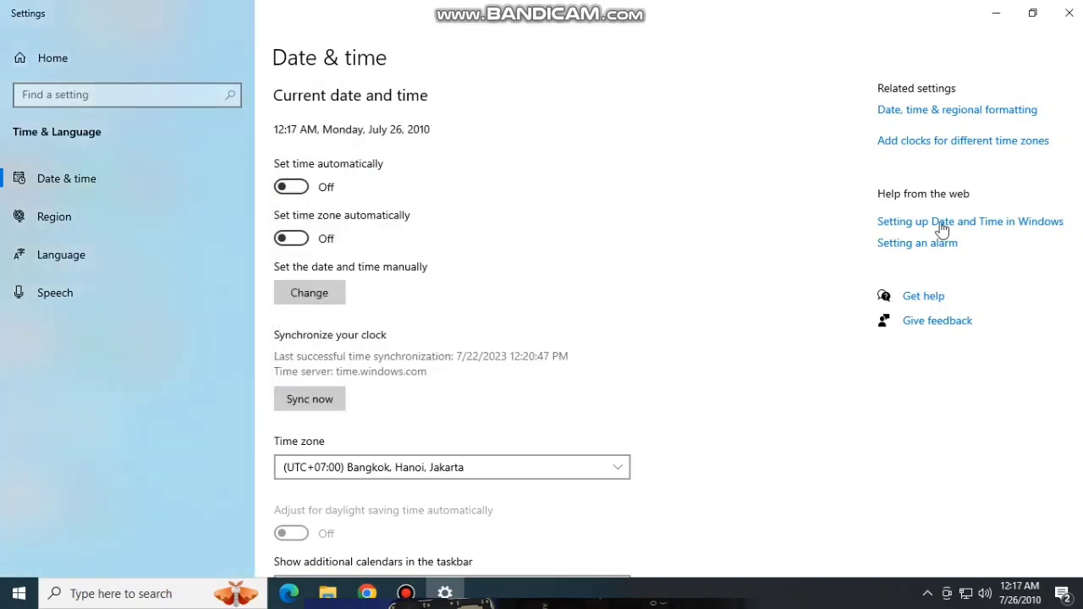
pyautogui.click(1069, 13)
# Refresh the desktop and launch XTM_Miracle Thunder 2.82
pyautogui.rightClick(446, 117)
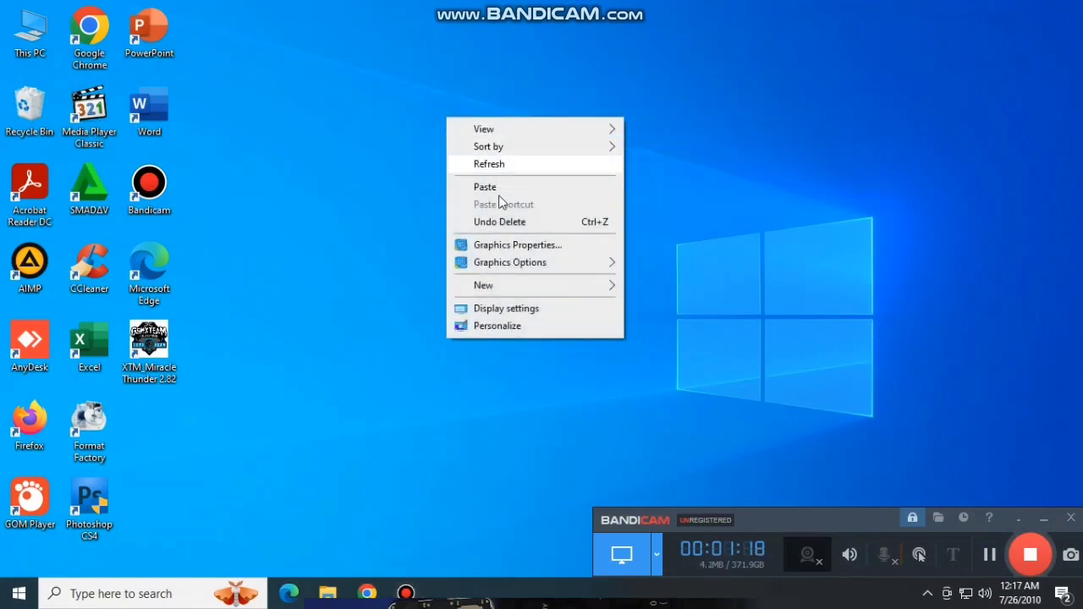
pyautogui.click(490, 164)
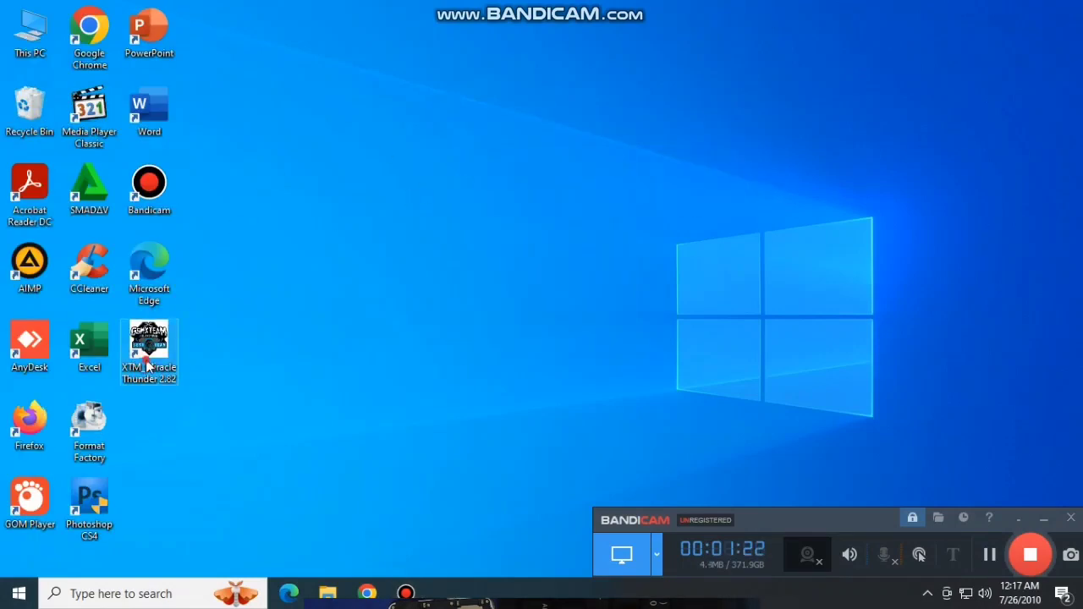
pyautogui.click(147, 366)
pyautogui.rightClick(478, 200)
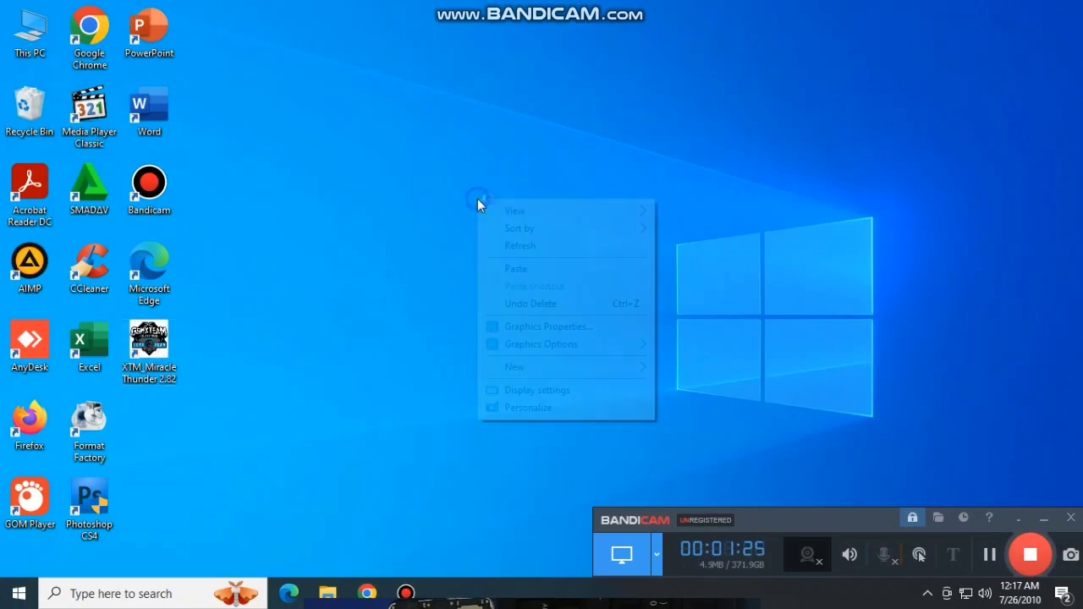
pyautogui.click(528, 252)
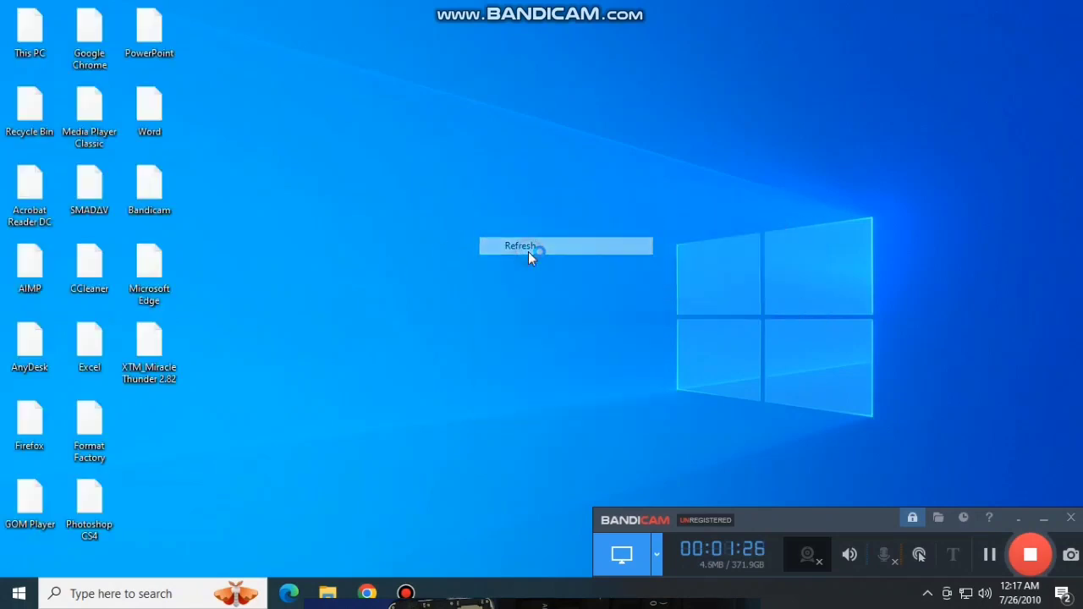
pyautogui.rightClick(432, 191)
pyautogui.click(478, 239)
pyautogui.rightClick(414, 169)
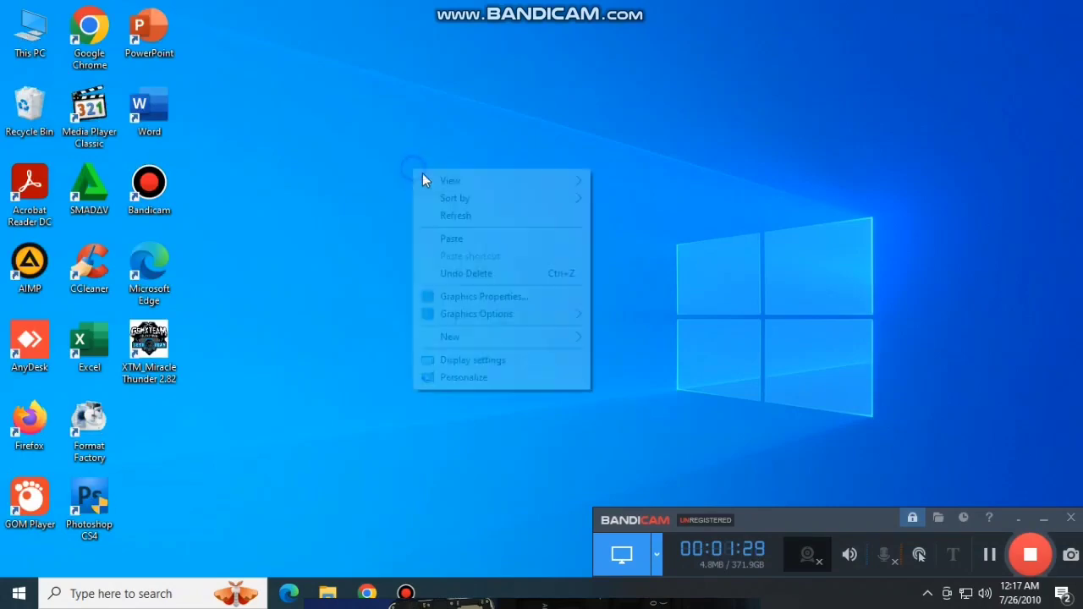
pyautogui.click(471, 215)
pyautogui.rightClick(410, 181)
pyautogui.click(465, 231)
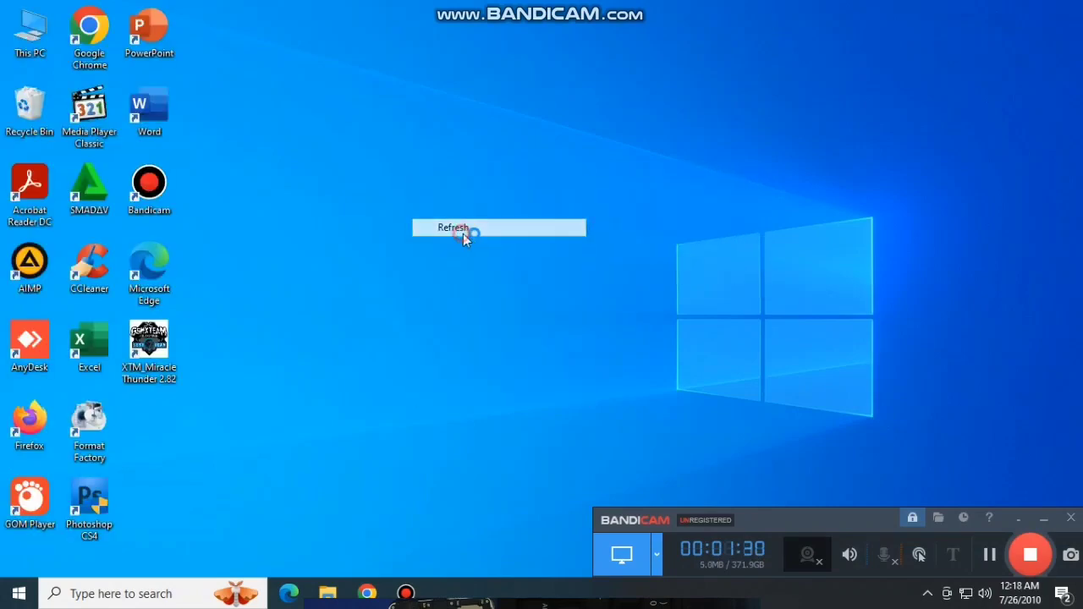
pyautogui.rightClick(406, 176)
pyautogui.click(465, 228)
pyautogui.rightClick(422, 180)
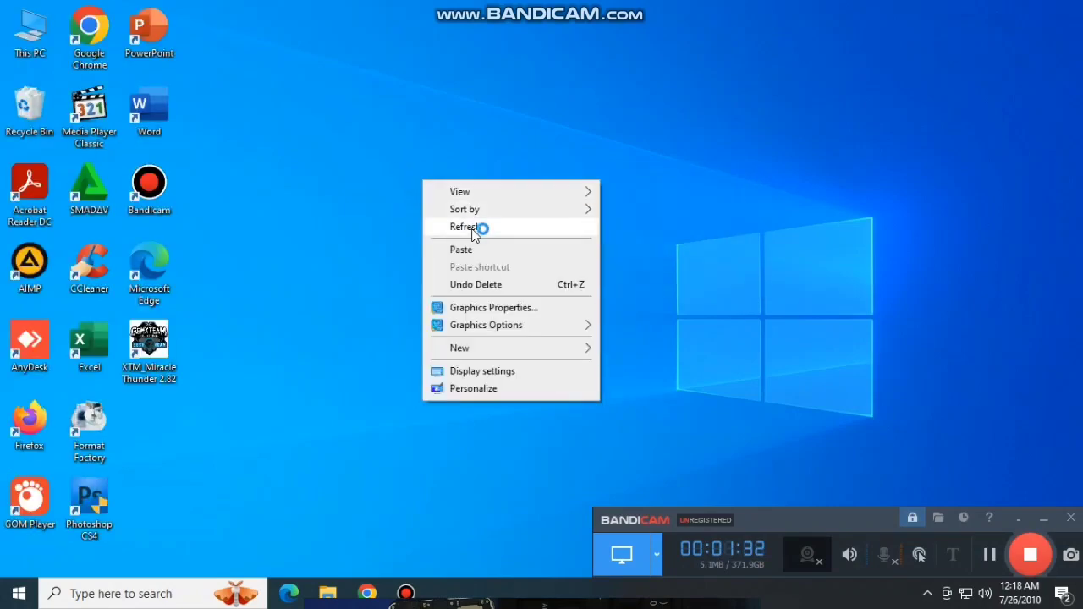
pyautogui.click(471, 228)
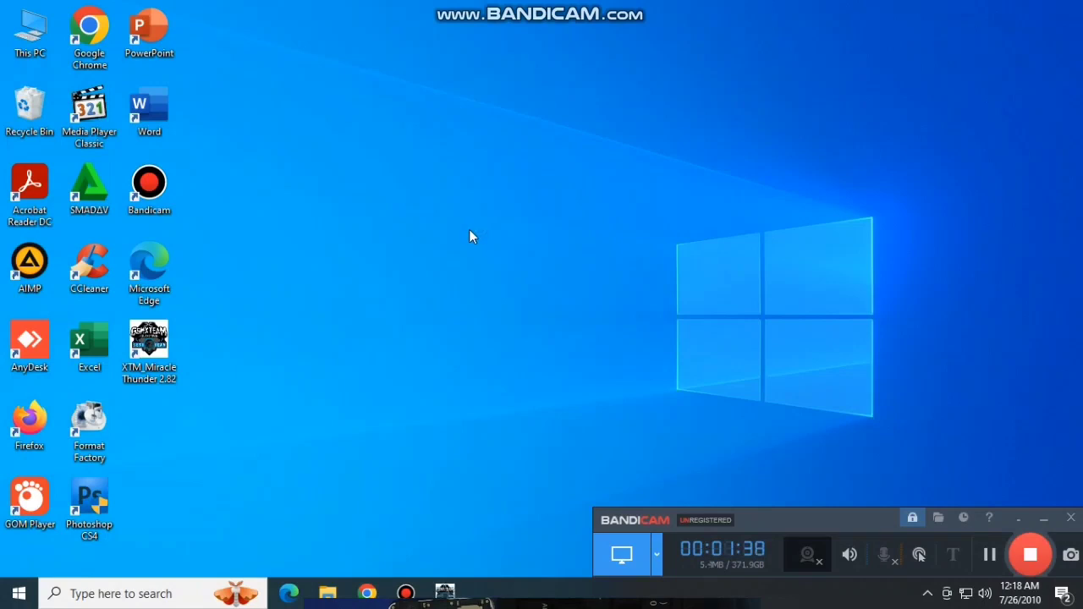
pyautogui.rightClick(445, 185)
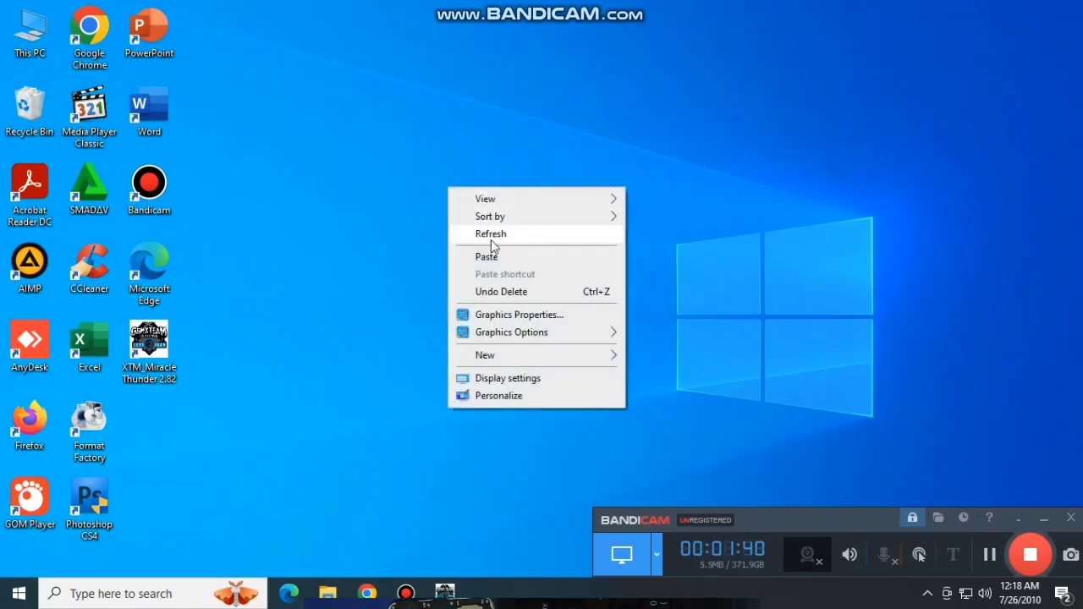
pyautogui.click(481, 231)
pyautogui.rightClick(433, 183)
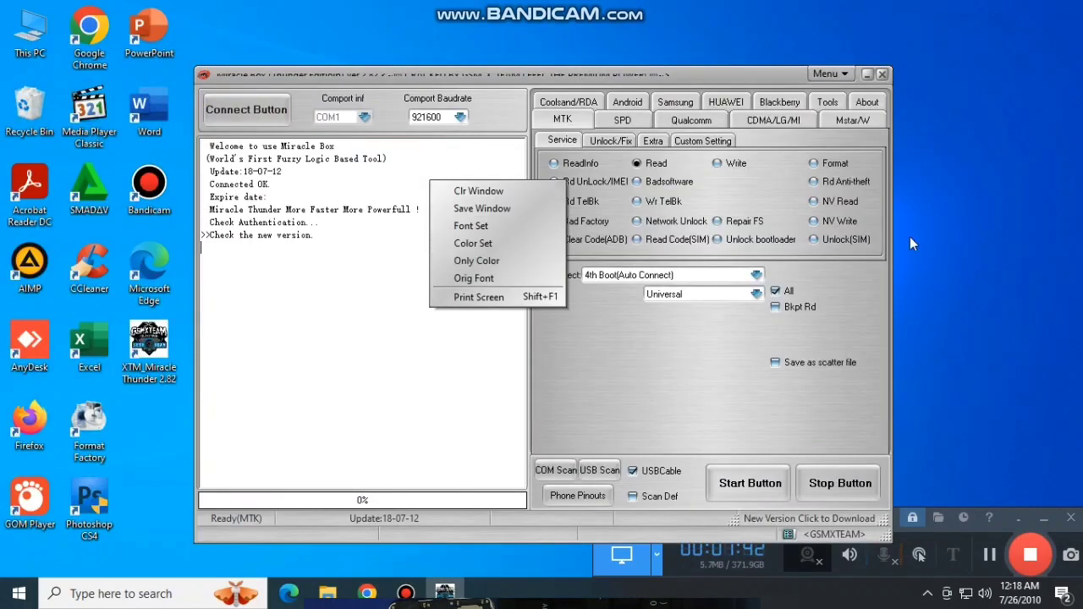
pyautogui.click(984, 245)
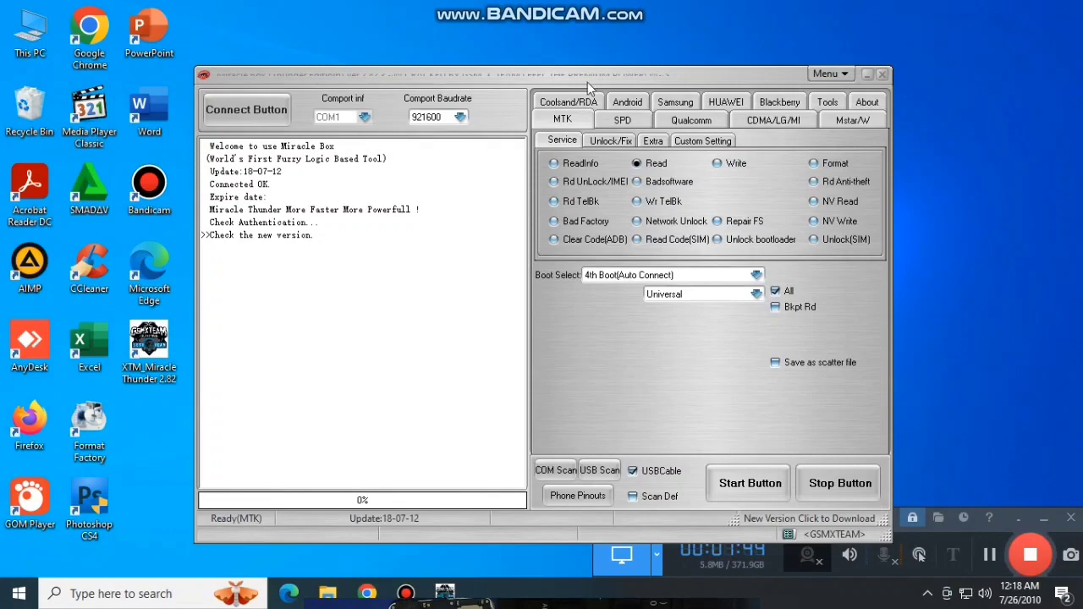
# Show the Qualcomm Read/Format Flash options in Miracle Box and disable Auto Programmer
pyautogui.moveTo(587, 82); pyautogui.dragTo(420, 20)
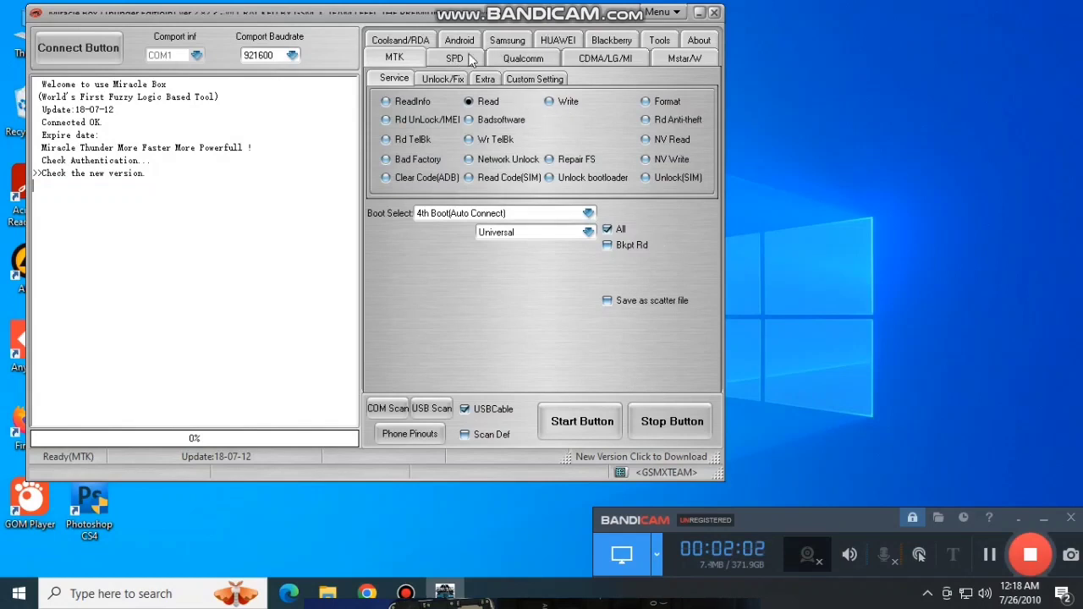
pyautogui.click(540, 63)
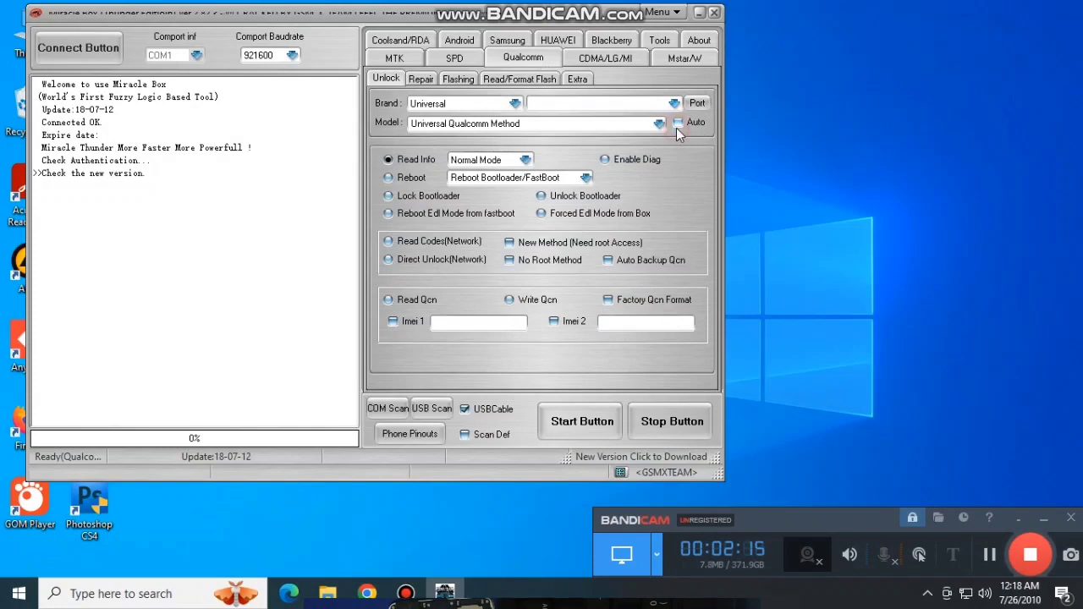
pyautogui.click(387, 159)
pyautogui.click(524, 80)
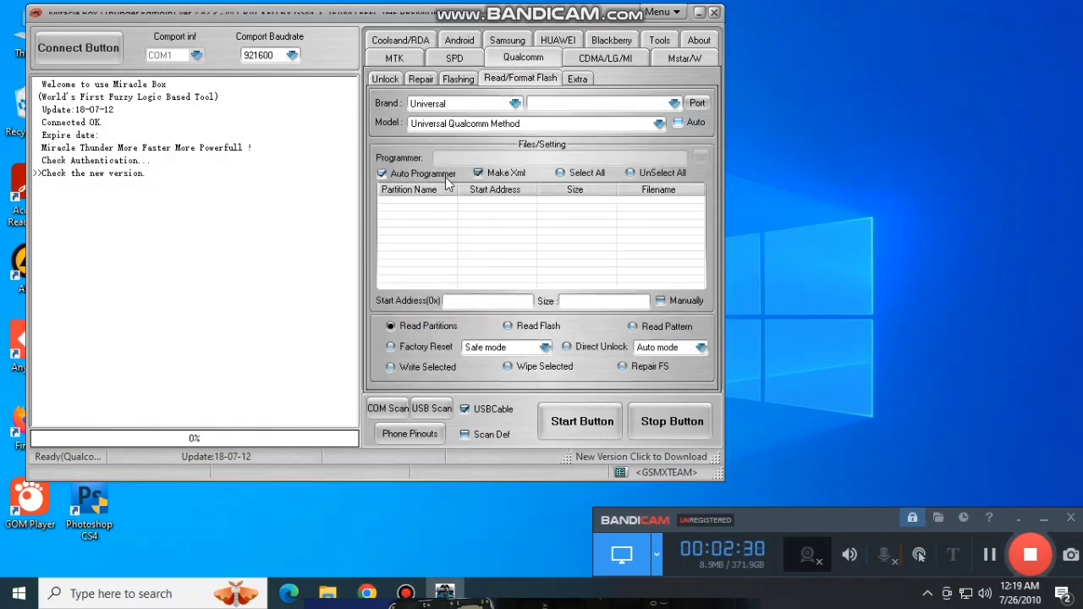
pyautogui.click(382, 174)
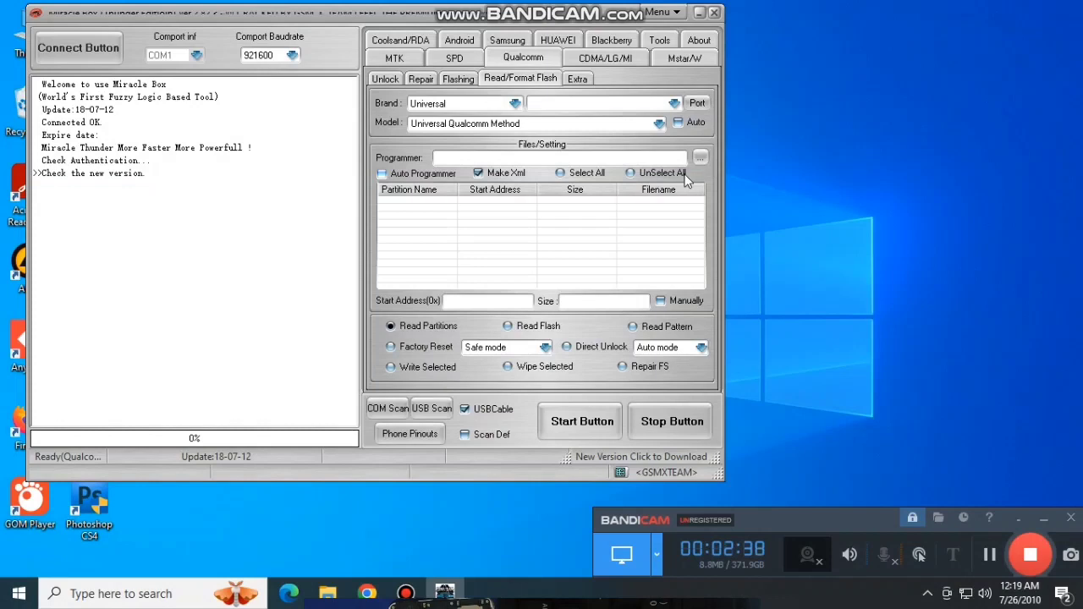
# Load prog_emmc_firehose_8917_ddr.mbn as the flash programmer from the Firehose Vivo Y71 PD1731F folder inside D:\VIVO Y71
pyautogui.click(700, 159)
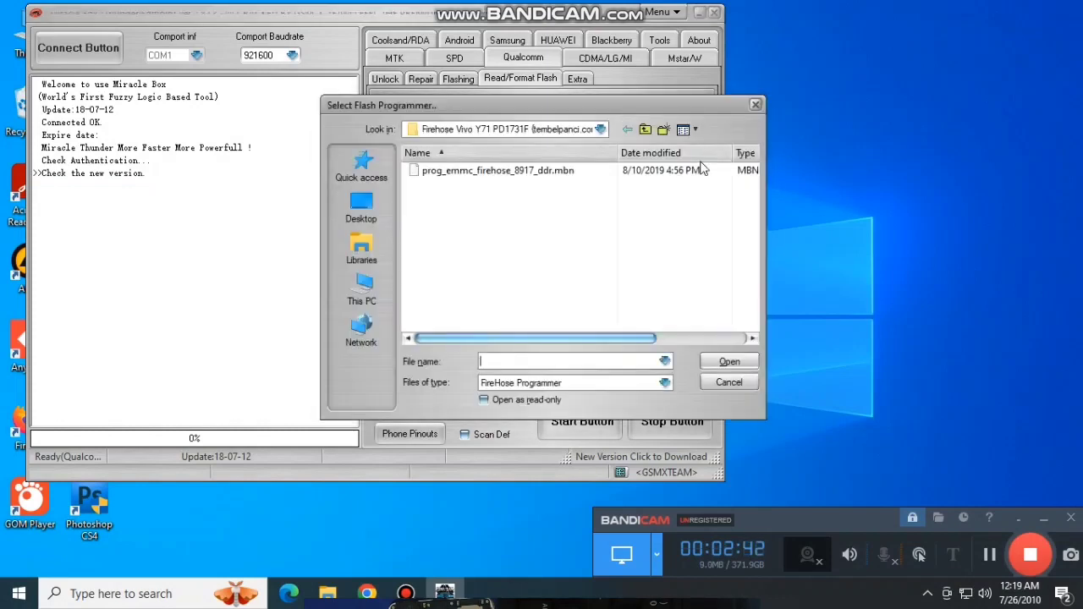
pyautogui.click(600, 129)
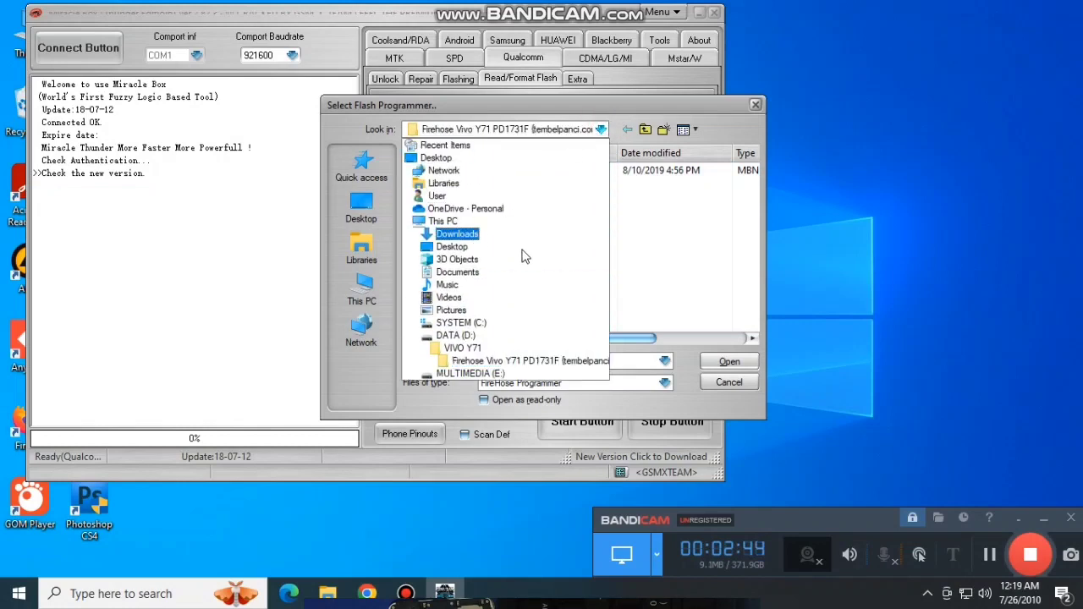
pyautogui.click(457, 336)
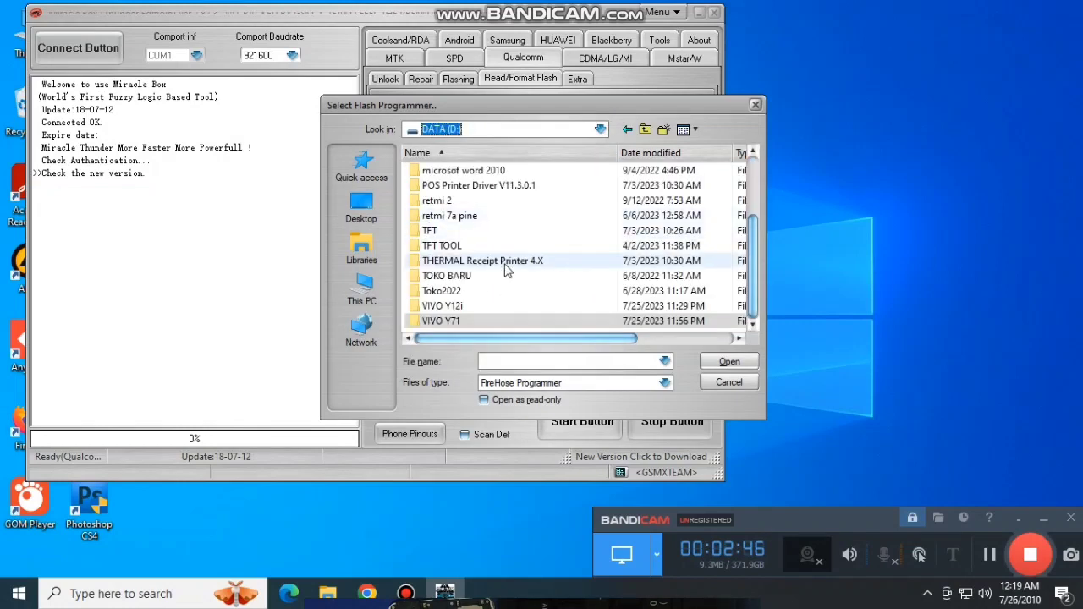
pyautogui.doubleClick(450, 324)
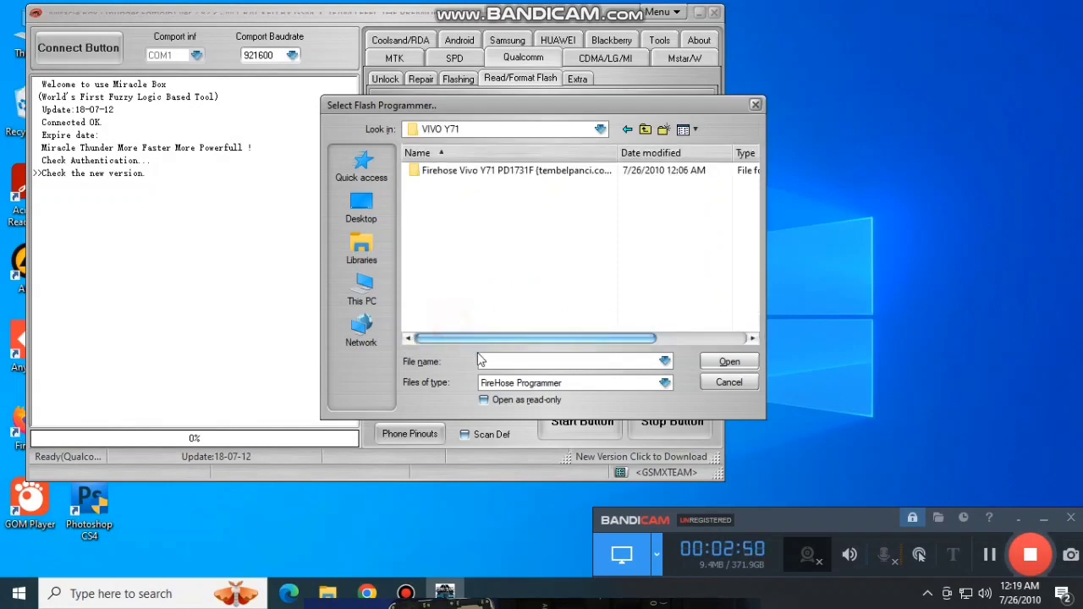
pyautogui.doubleClick(471, 171)
pyautogui.click(467, 172)
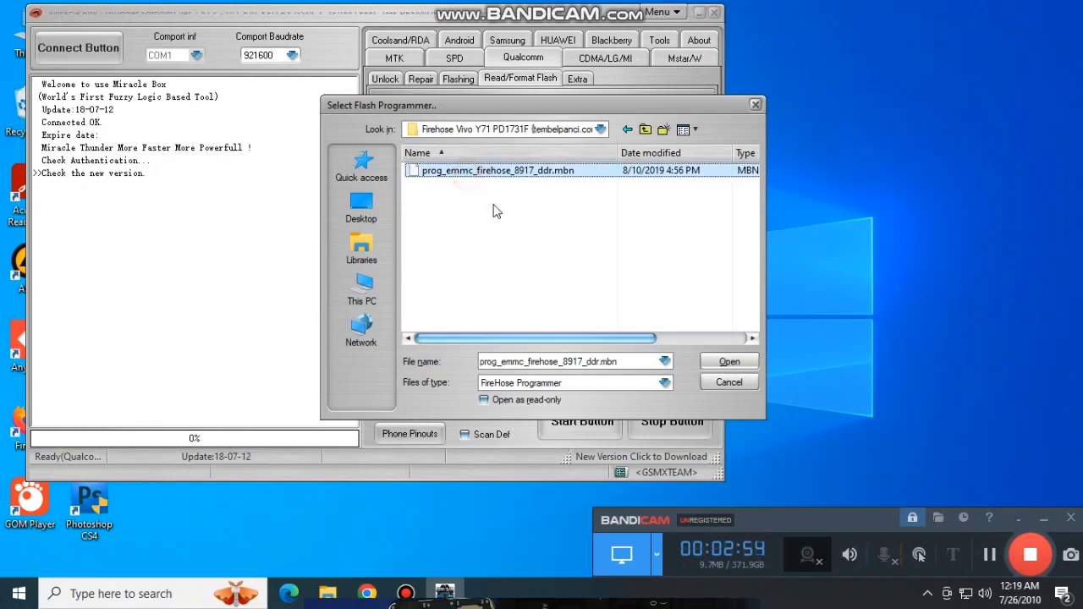
pyautogui.click(724, 362)
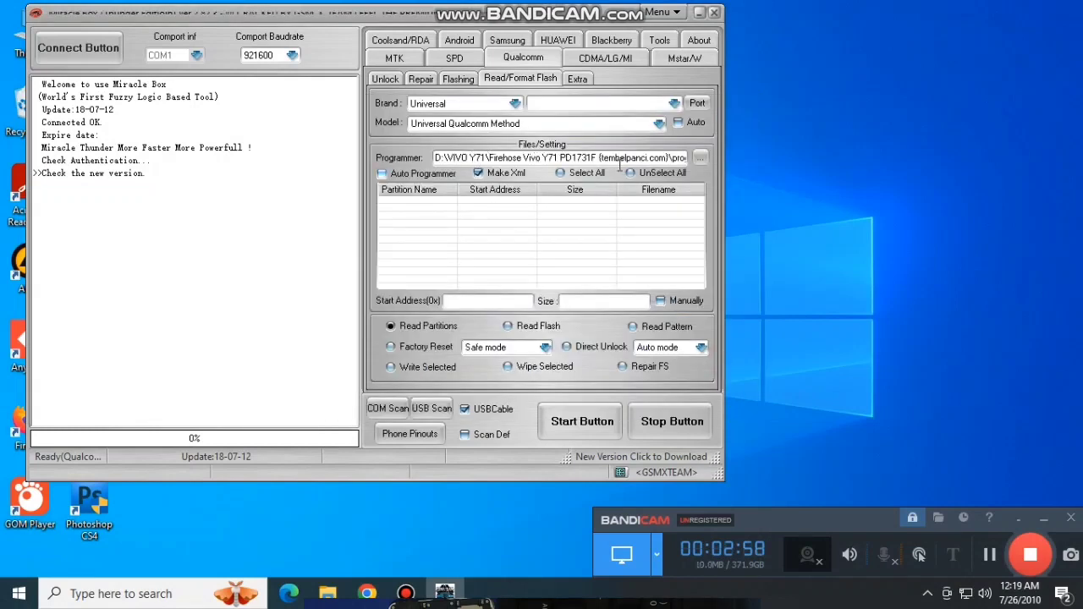
# Set the phone brand for the Qualcomm operation to VIVO
pyautogui.click(515, 104)
pyautogui.scroll(-3, 449, 153)
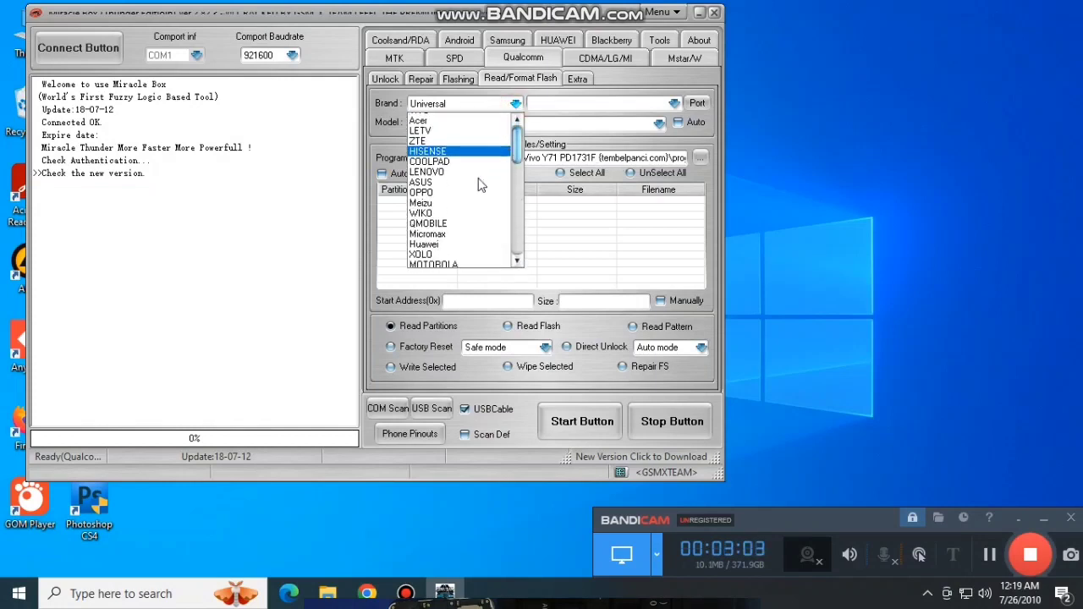
pyautogui.scroll(1, 444, 160)
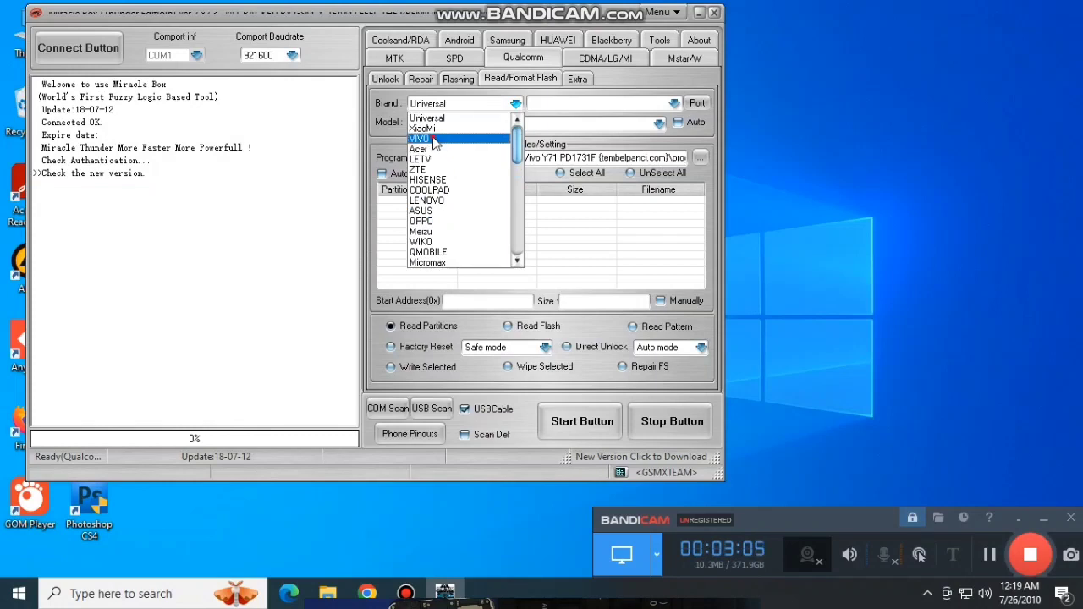
pyautogui.click(440, 138)
# Set the model to VIVO Y71 and choose Factory Reset as the operation
pyautogui.click(538, 123)
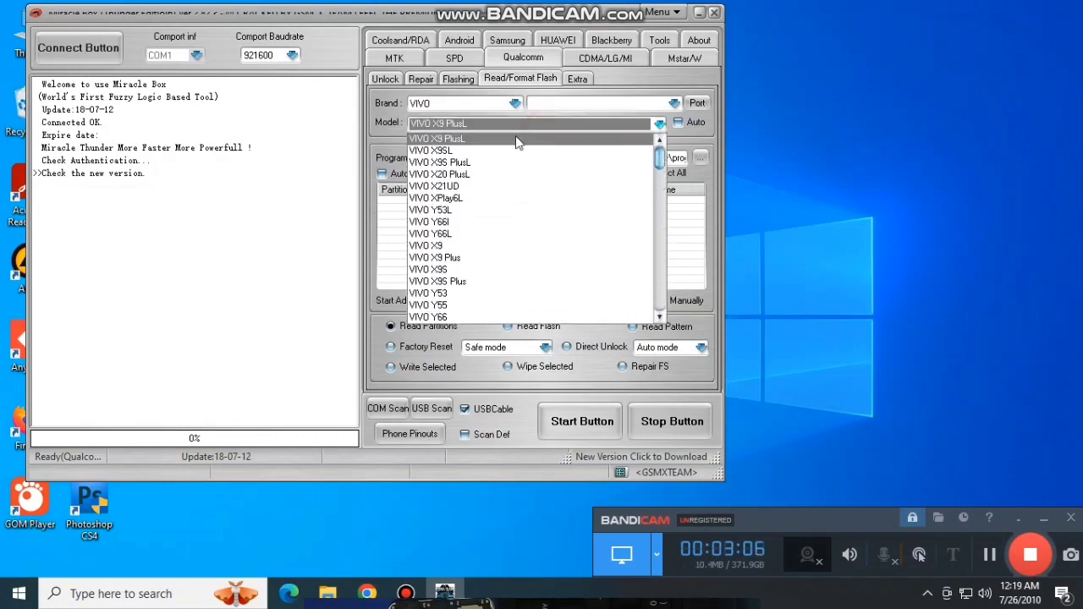
pyautogui.scroll(-3, 505, 203)
pyautogui.scroll(-8, 505, 203)
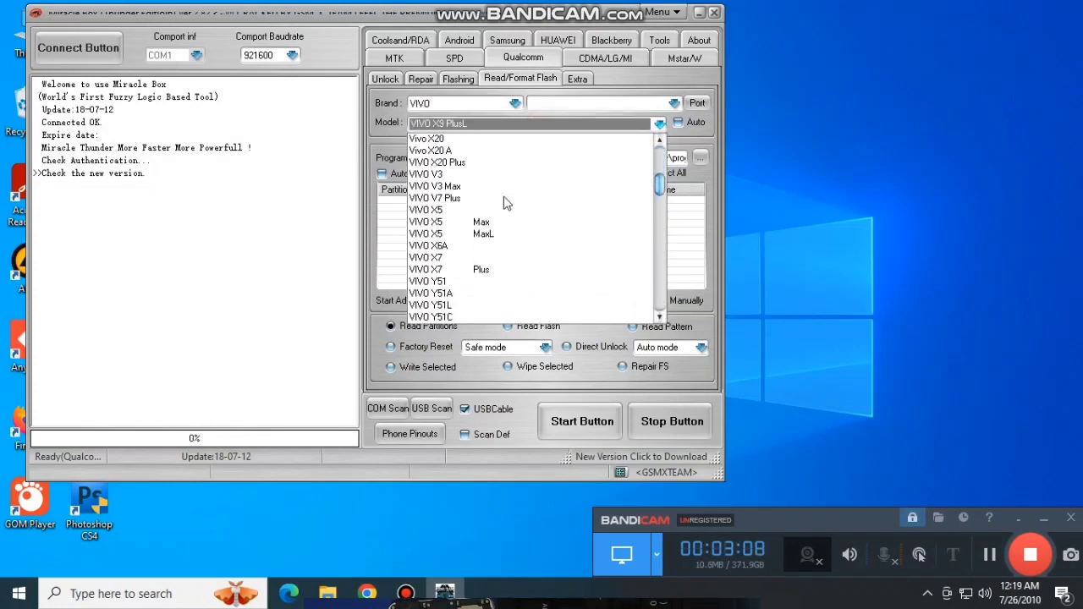
pyautogui.scroll(-5, 505, 203)
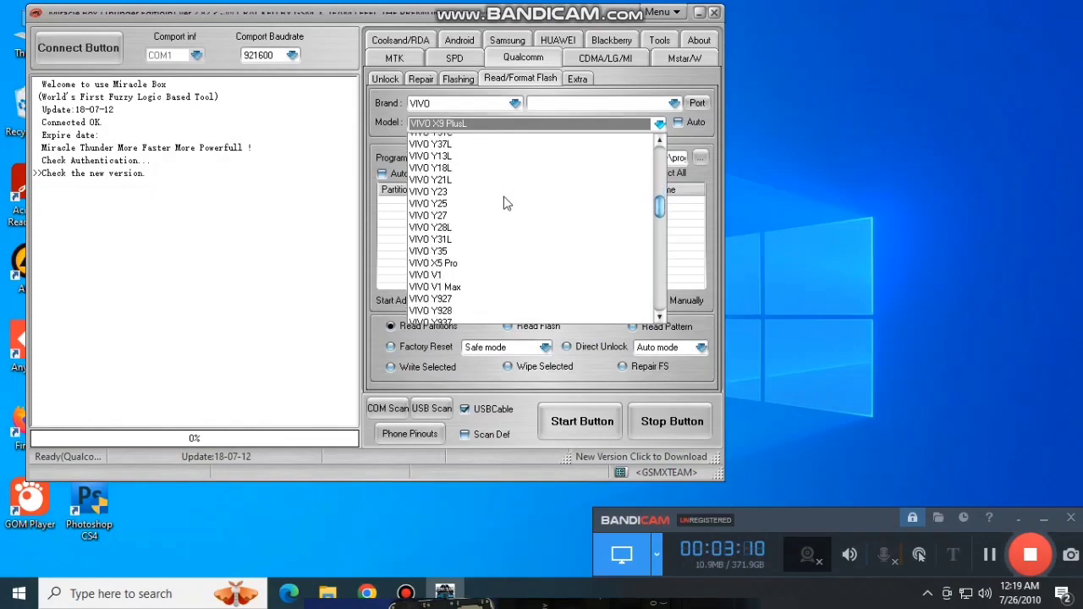
pyautogui.scroll(-3, 504, 203)
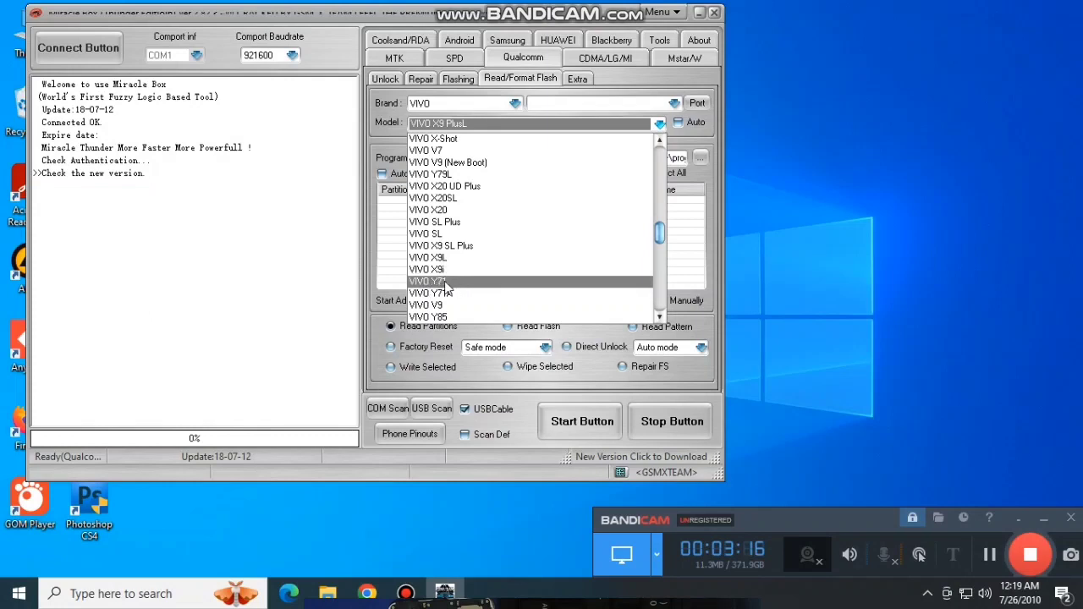
pyautogui.click(446, 282)
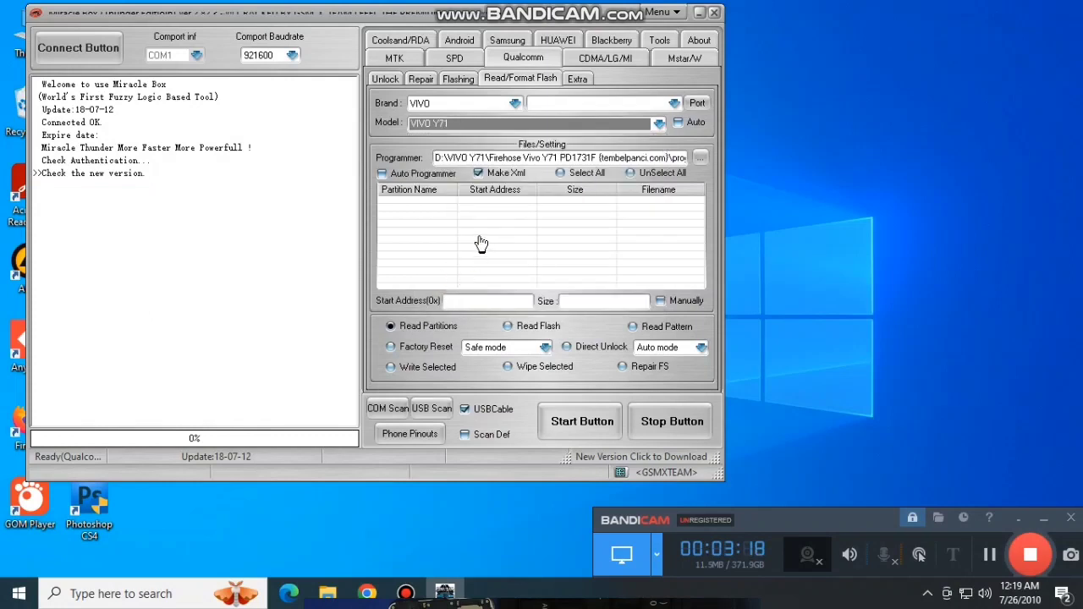
pyautogui.click(391, 348)
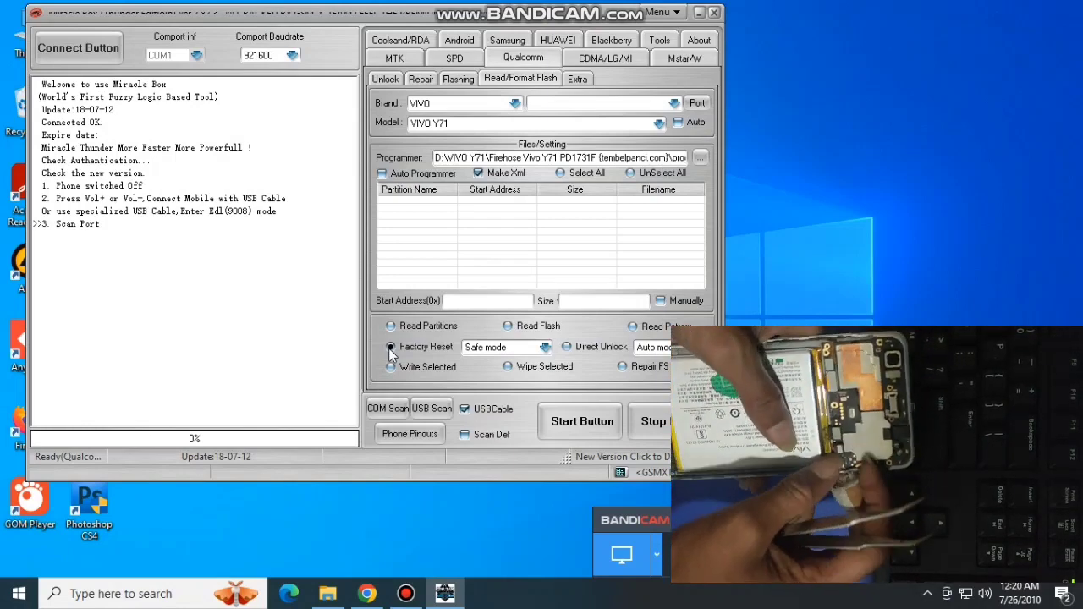
pyautogui.click(390, 346)
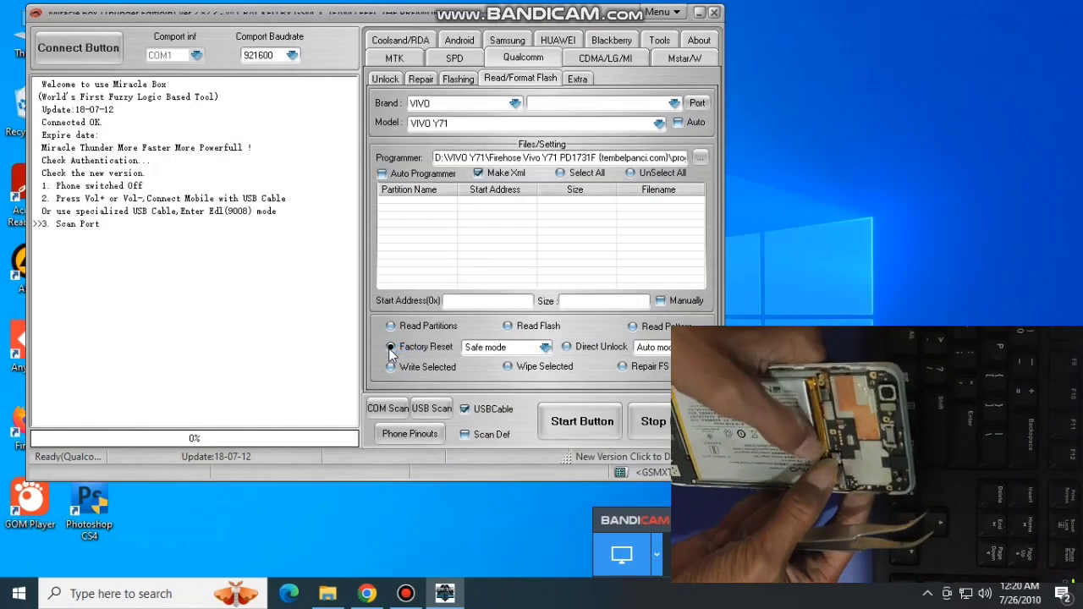
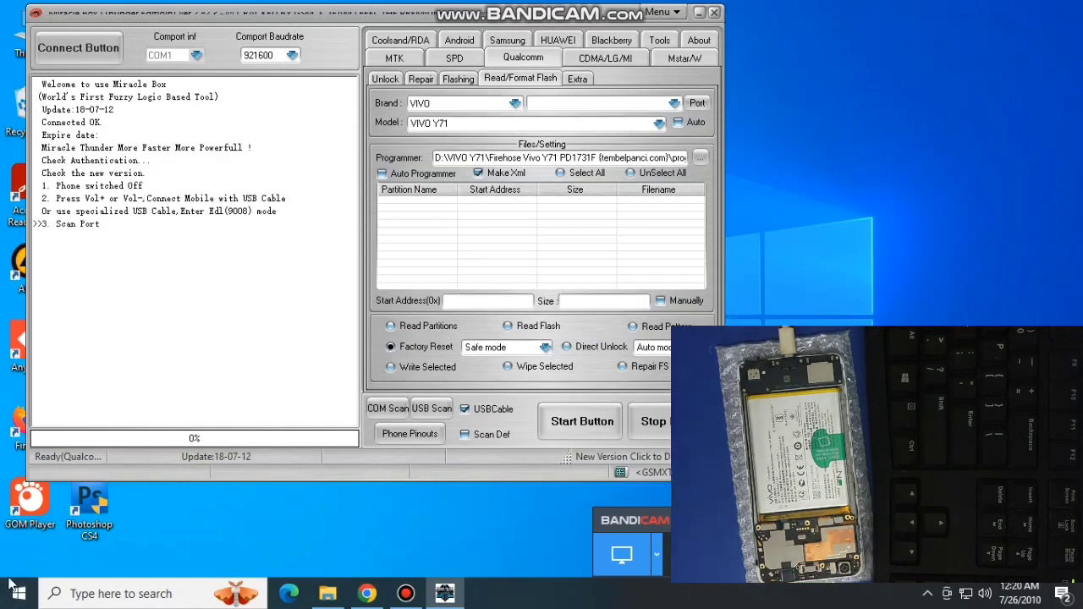
# Examine the connected phone's port under Ports (COM & LPT) in Computer Management's Device Manager, close it and minimize File Explorer
pyautogui.click(327, 596)
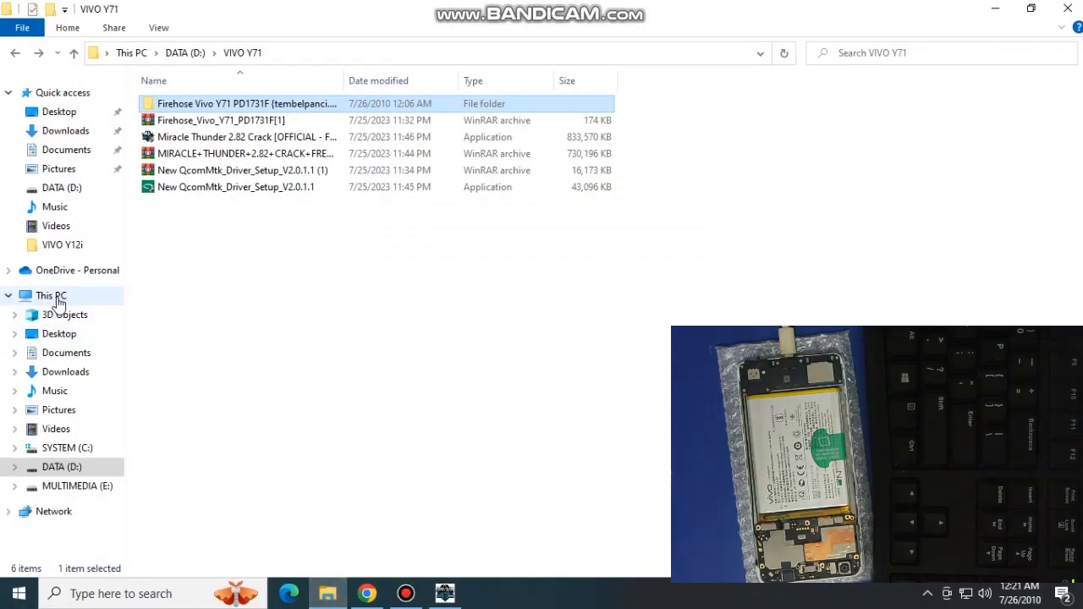
pyautogui.rightClick(58, 300)
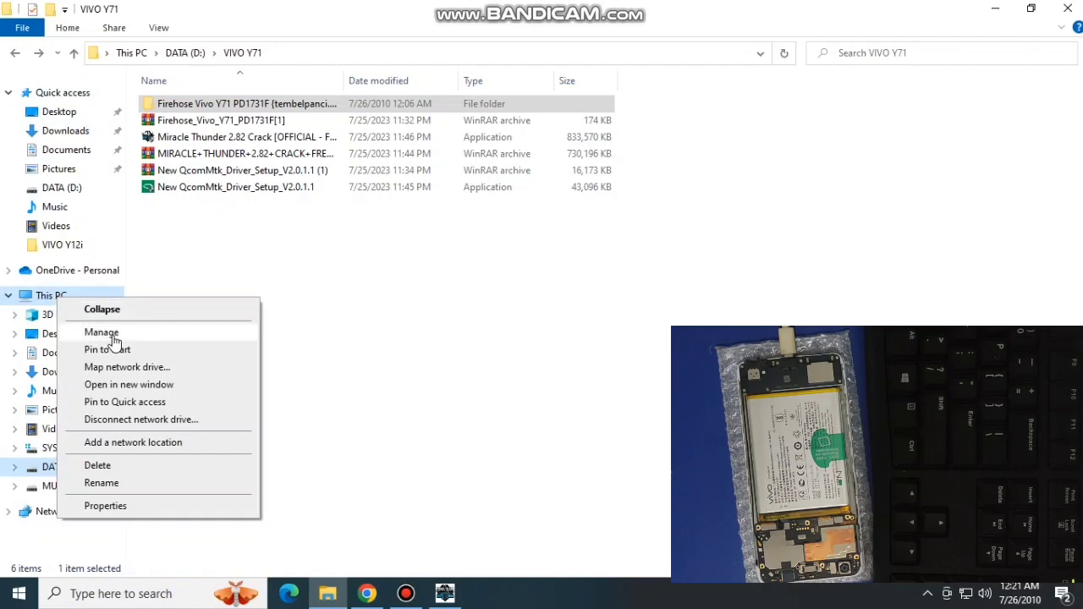
pyautogui.click(102, 333)
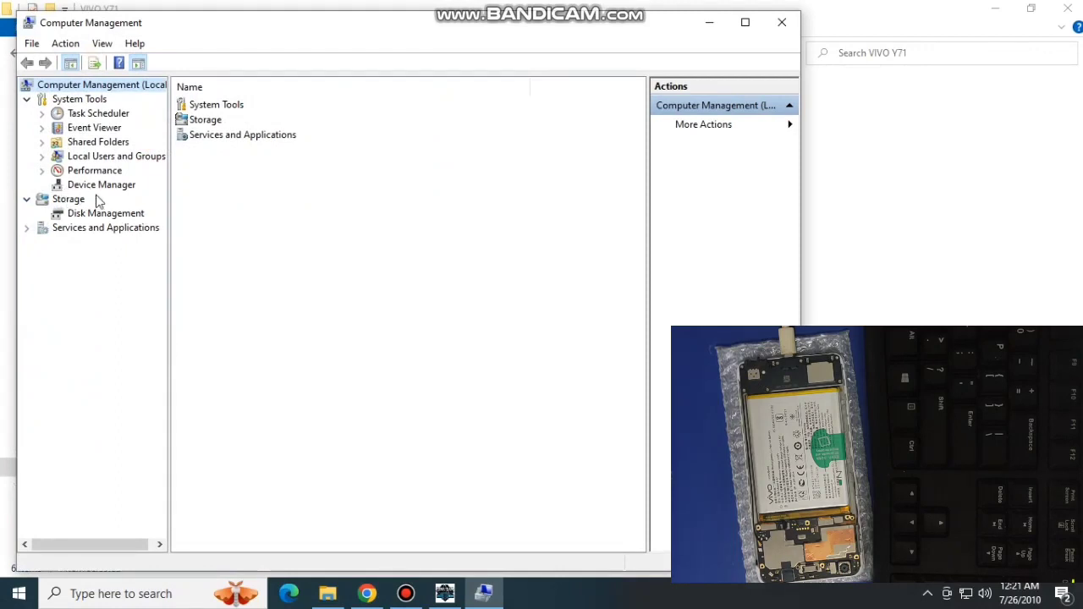
pyautogui.click(118, 189)
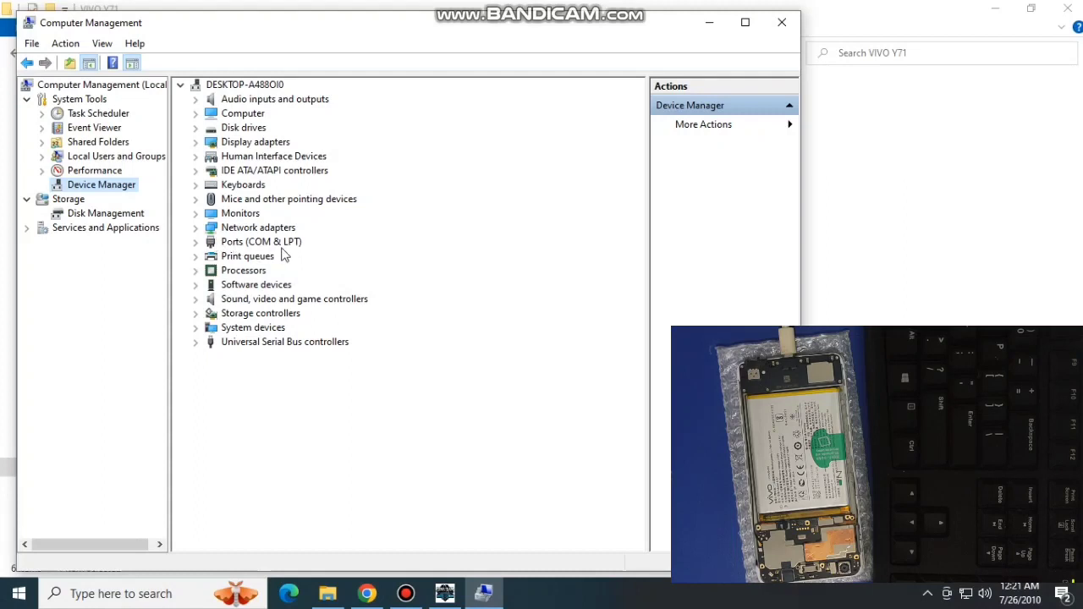
pyautogui.click(246, 245)
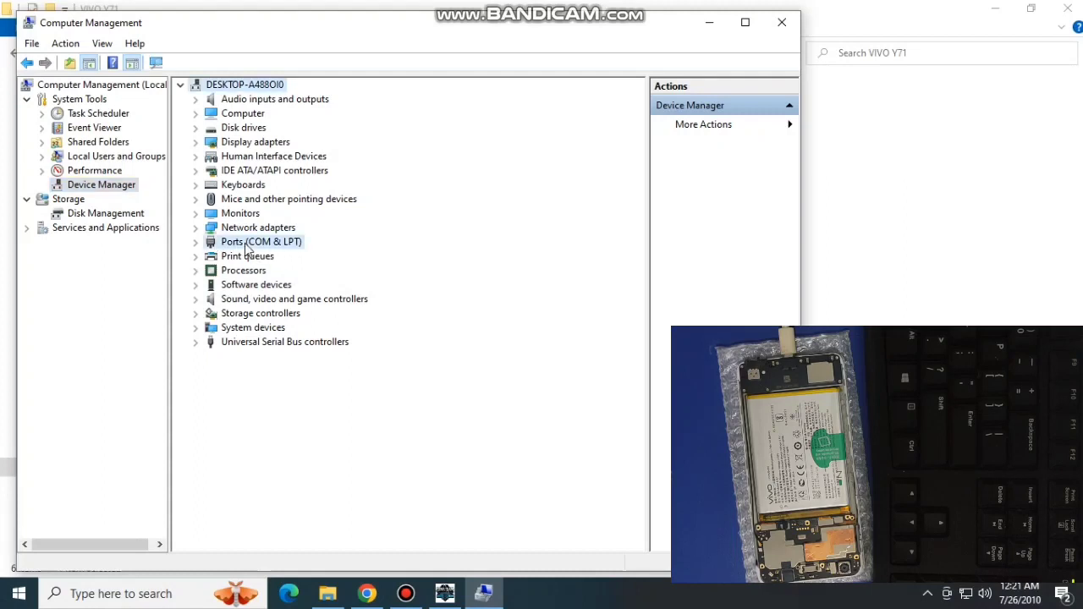
pyautogui.click(195, 242)
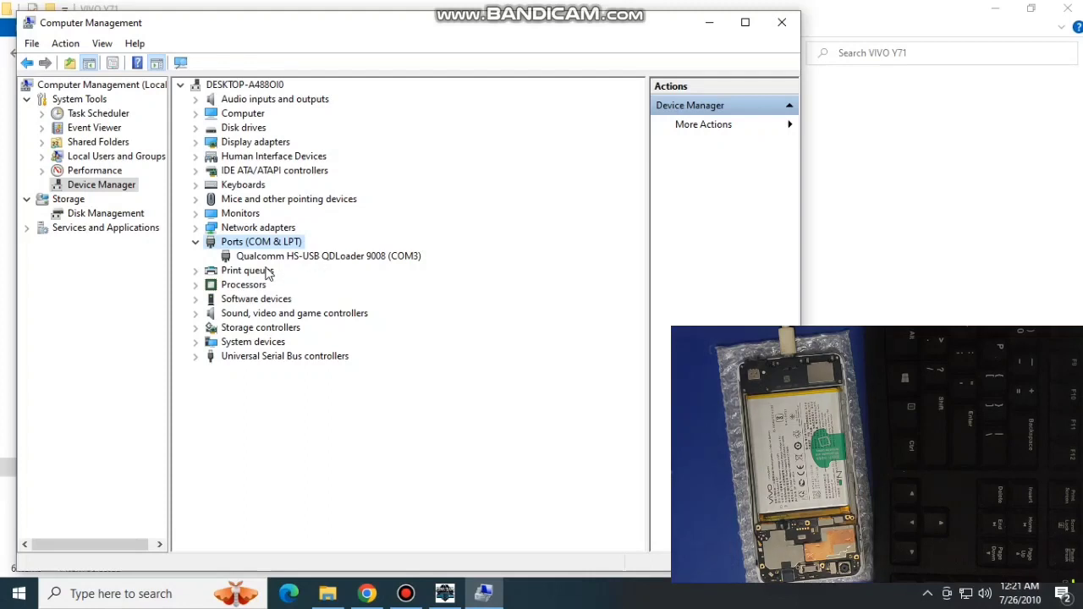
pyautogui.click(380, 260)
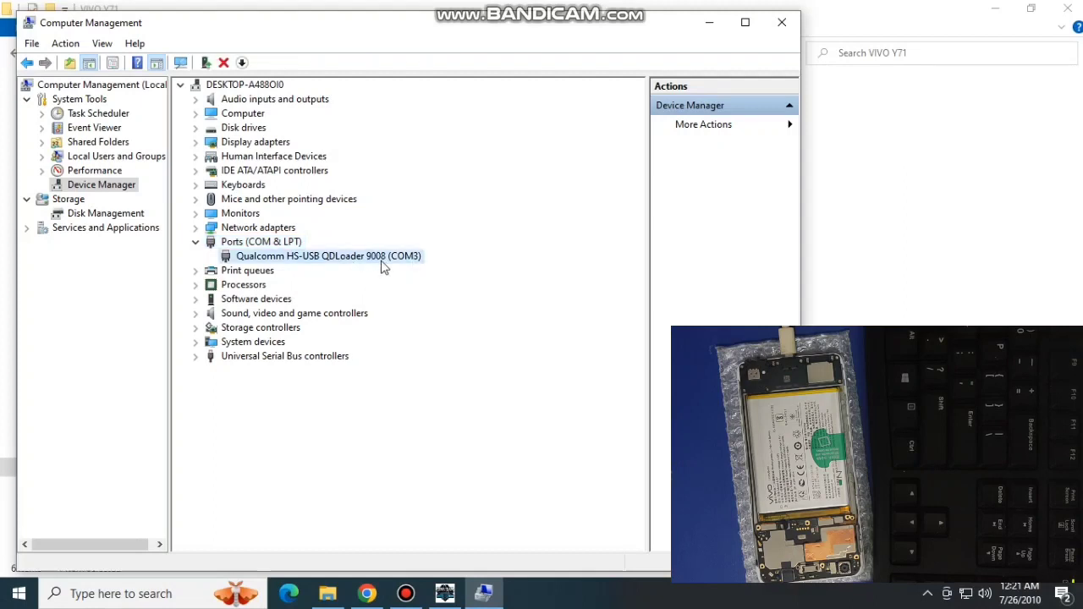
pyautogui.click(780, 25)
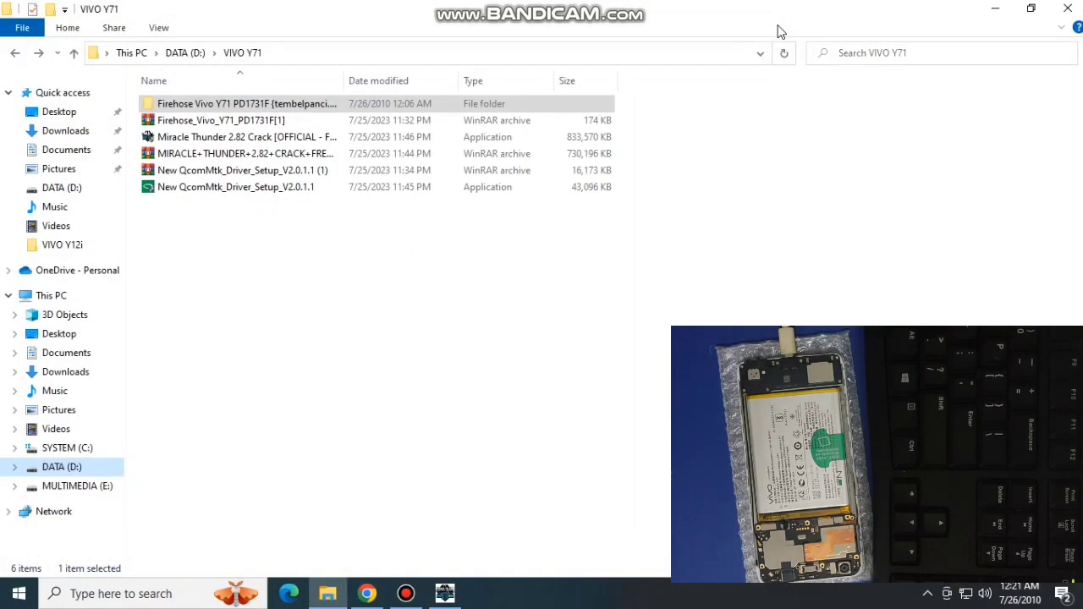
pyautogui.click(996, 13)
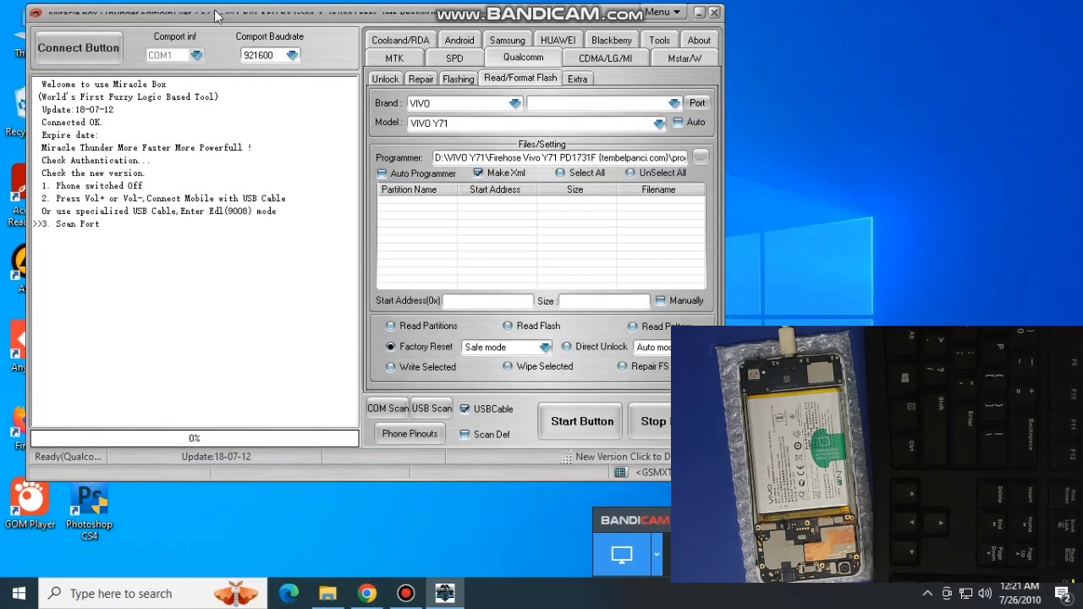
# Scan for the phone's port in Miracle Box to load COM3 (Qualcomm HS-USB QDLoader 9008), and start the factory reset
pyautogui.moveTo(236, 18); pyautogui.dragTo(226, 17)
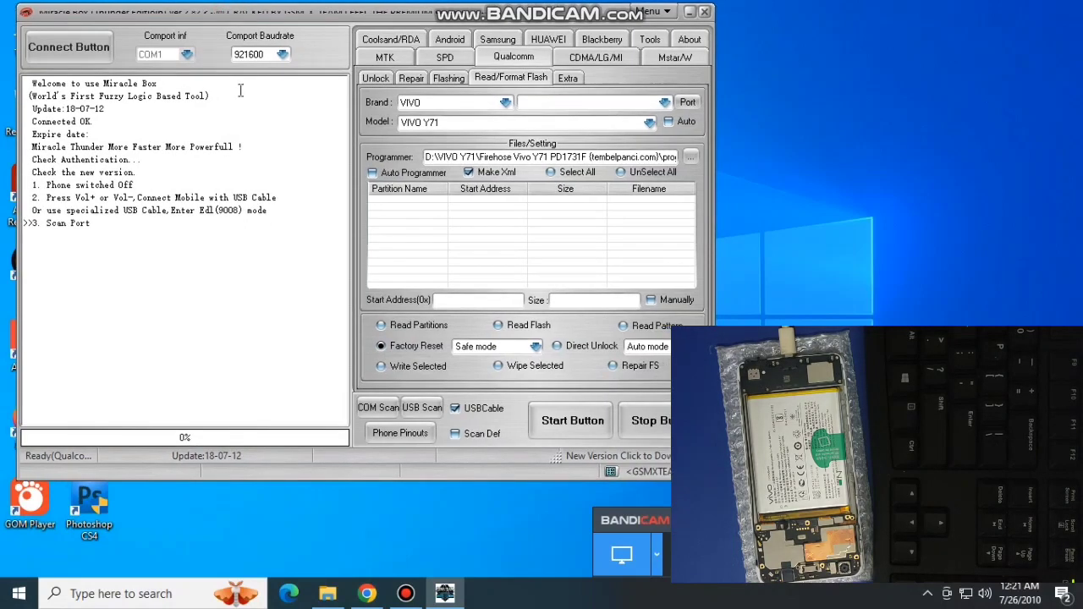
pyautogui.click(689, 104)
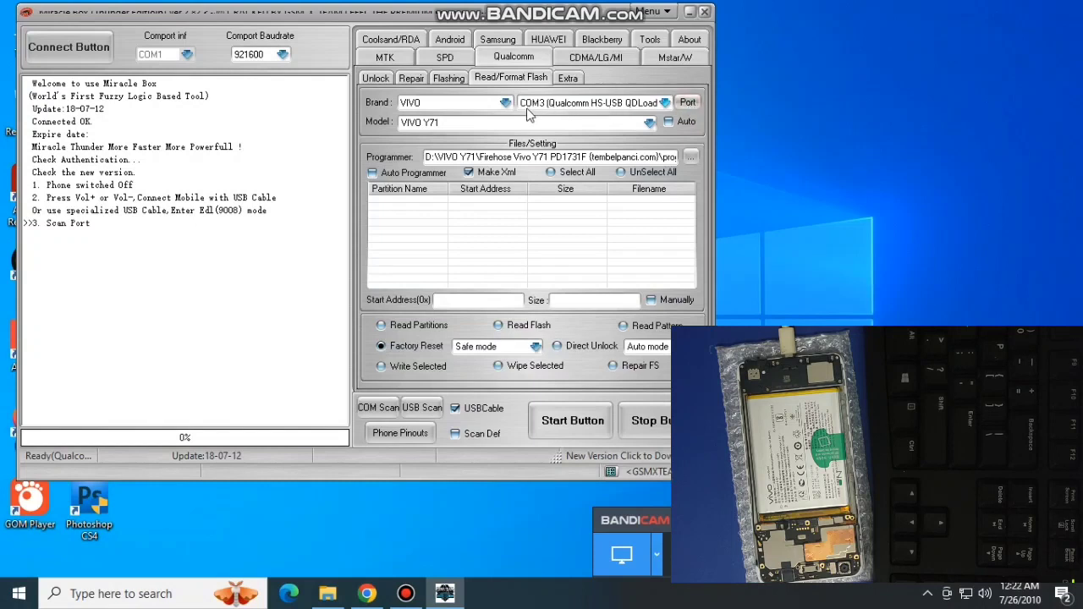
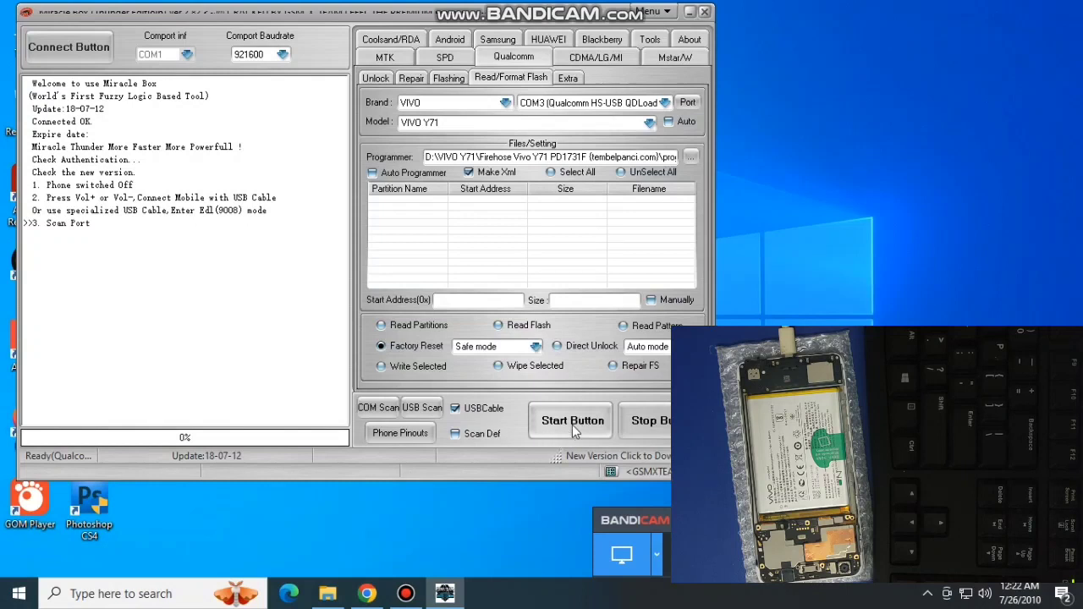
pyautogui.click(572, 425)
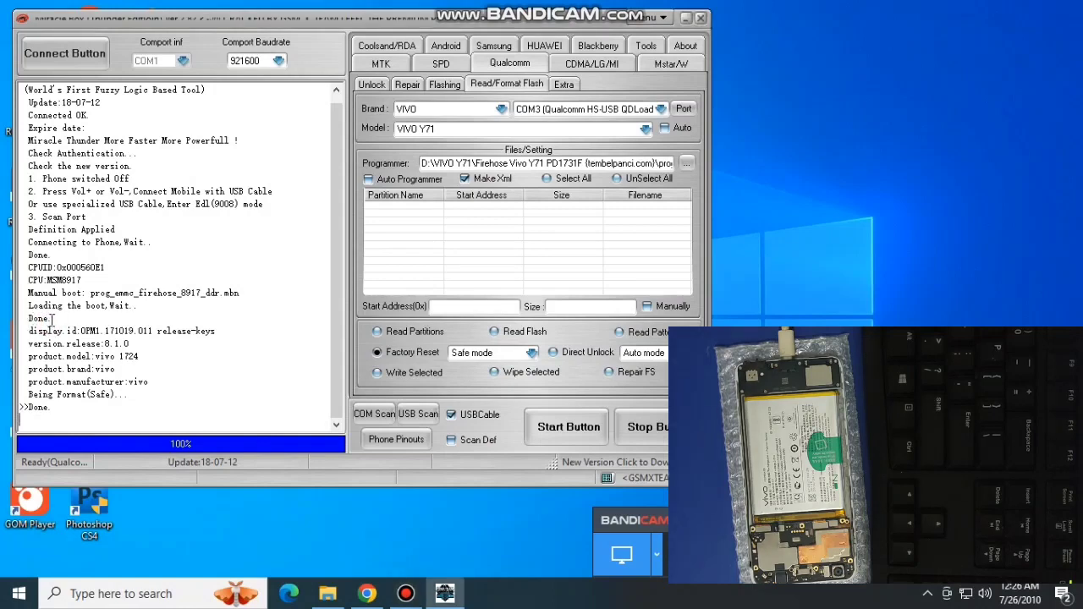
# Examine the boot loading and safe format entries in the operation log
pyautogui.moveTo(54, 318); pyautogui.dragTo(24, 319)
pyautogui.moveTo(56, 407); pyautogui.dragTo(123, 394)
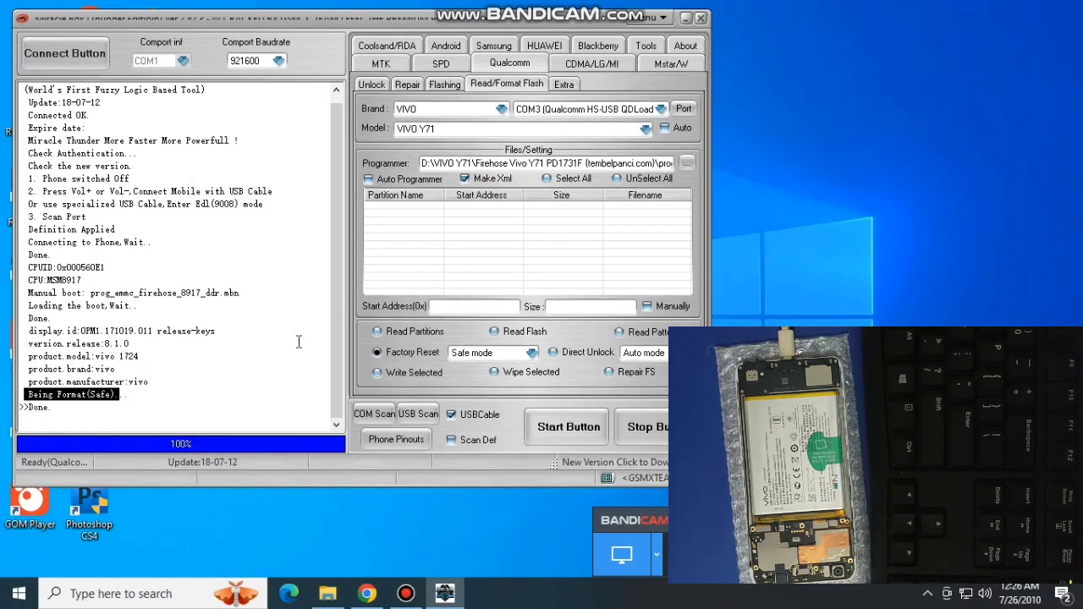
pyautogui.click(638, 520)
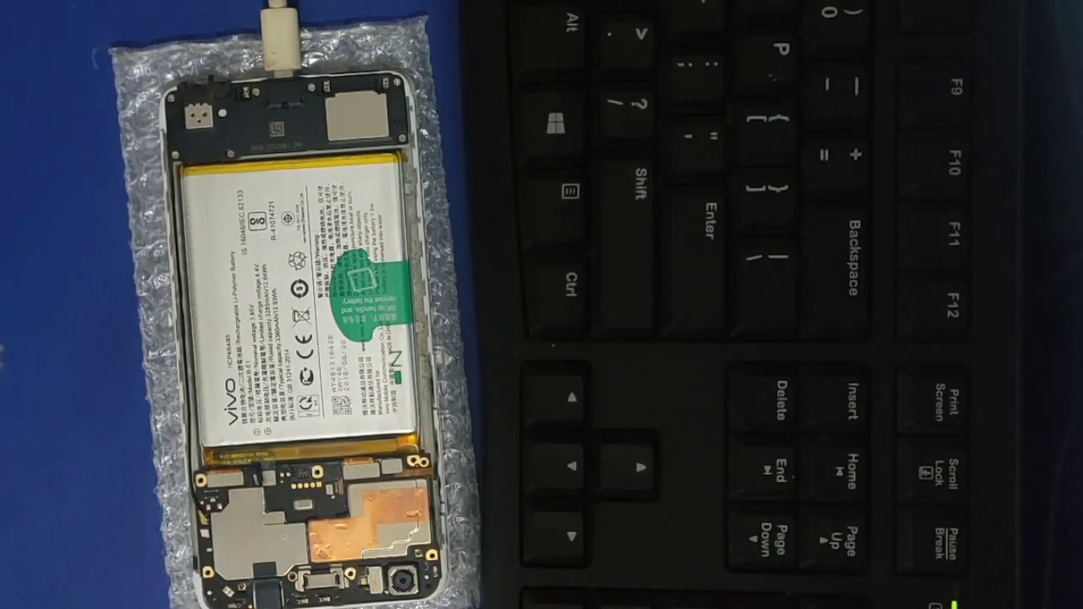